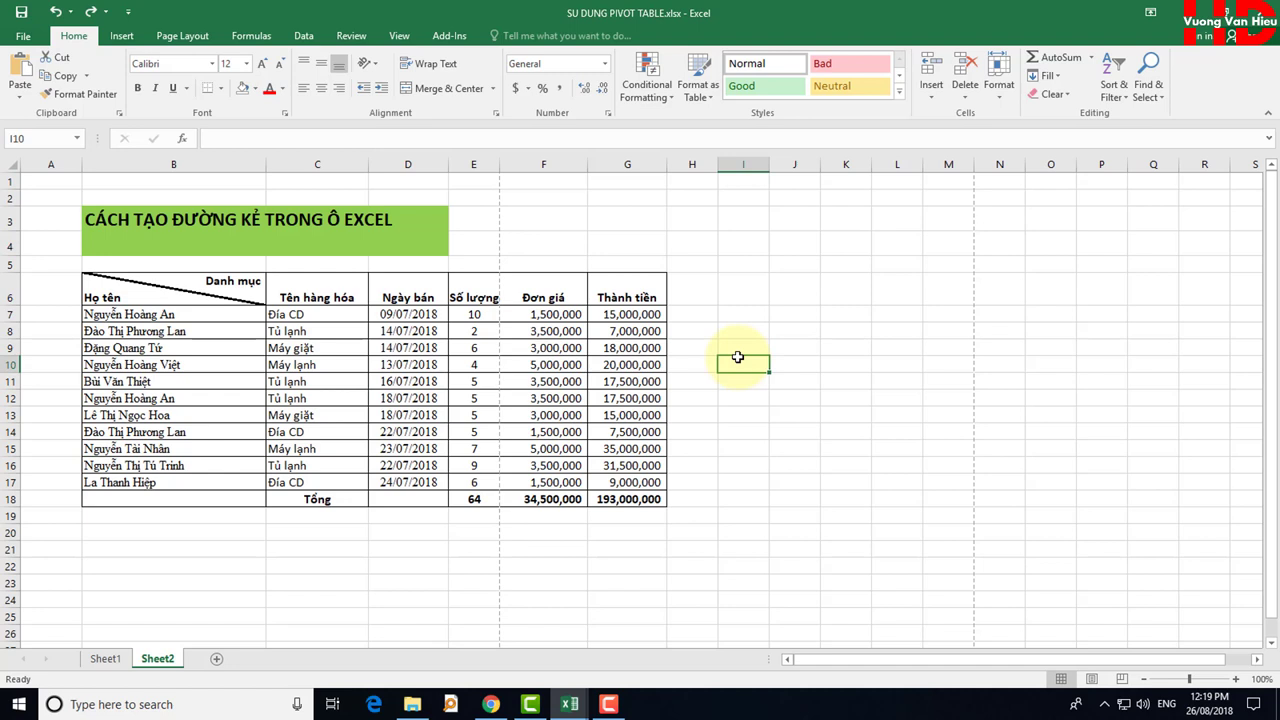
- Select header cell B6 with the 'Danh mục' and 'Họ tên' labels and delete its diagonal line shape
click(122, 288)
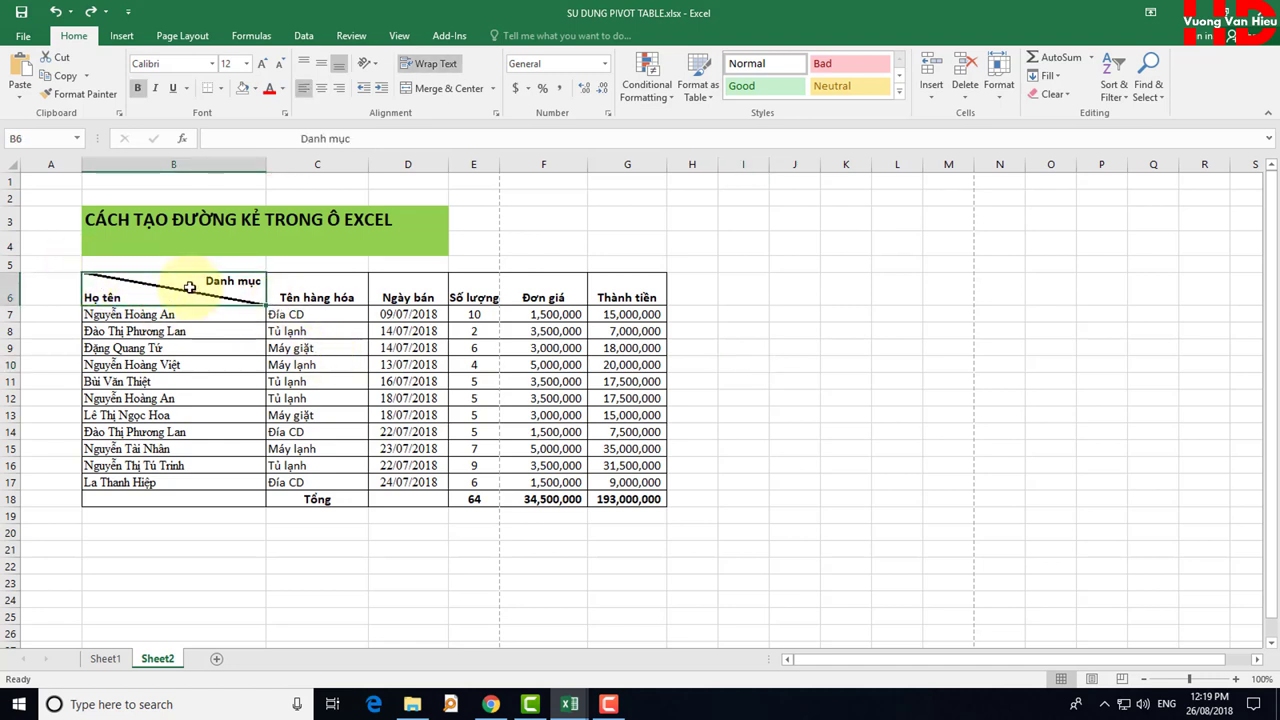
click(752, 316)
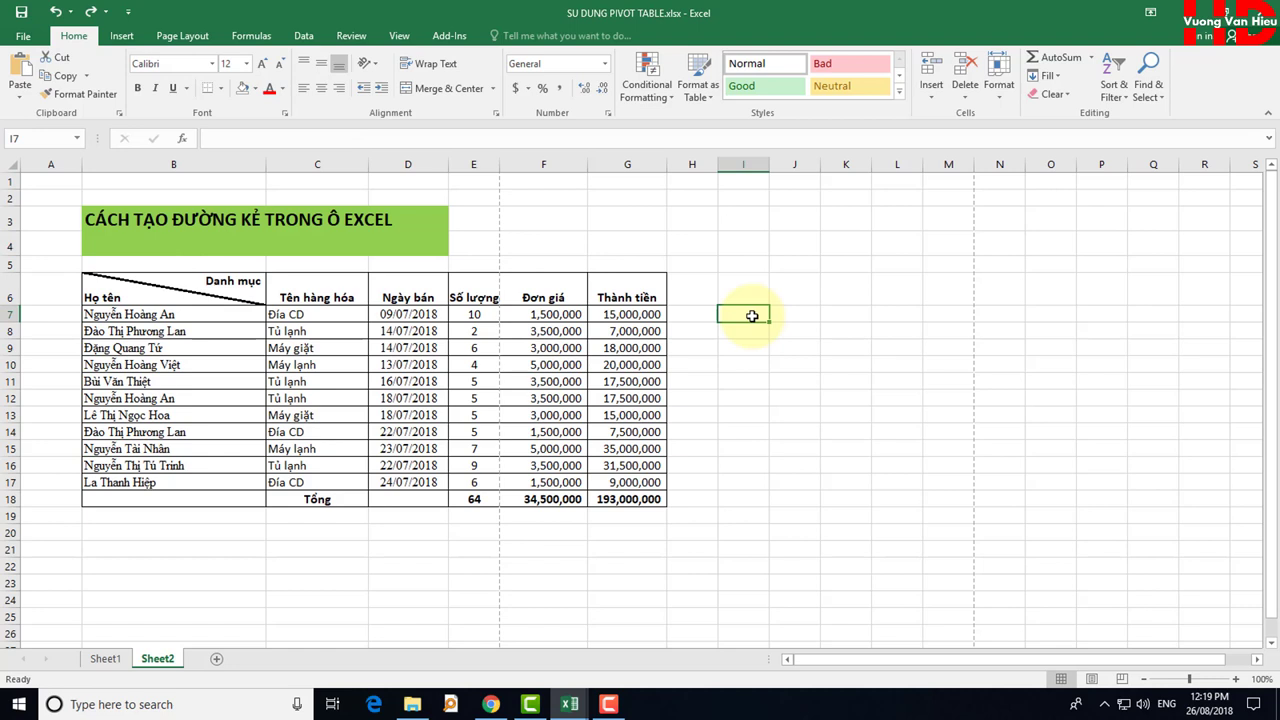
click(168, 287)
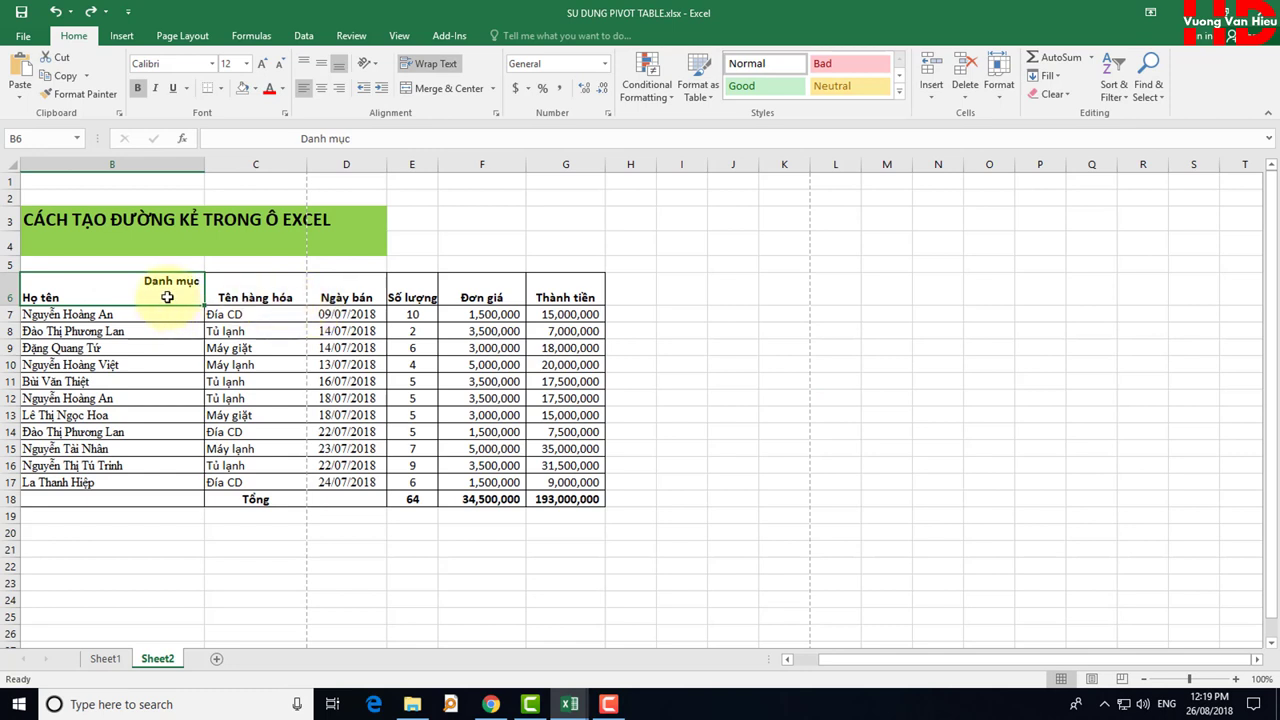
- Delete the 'Danh mục' and 'Họ tên' labels from B6, widen column B, and reselect B6
key(Delete)
drag(838, 660, 794, 669)
click(931, 406)
click(347, 287)
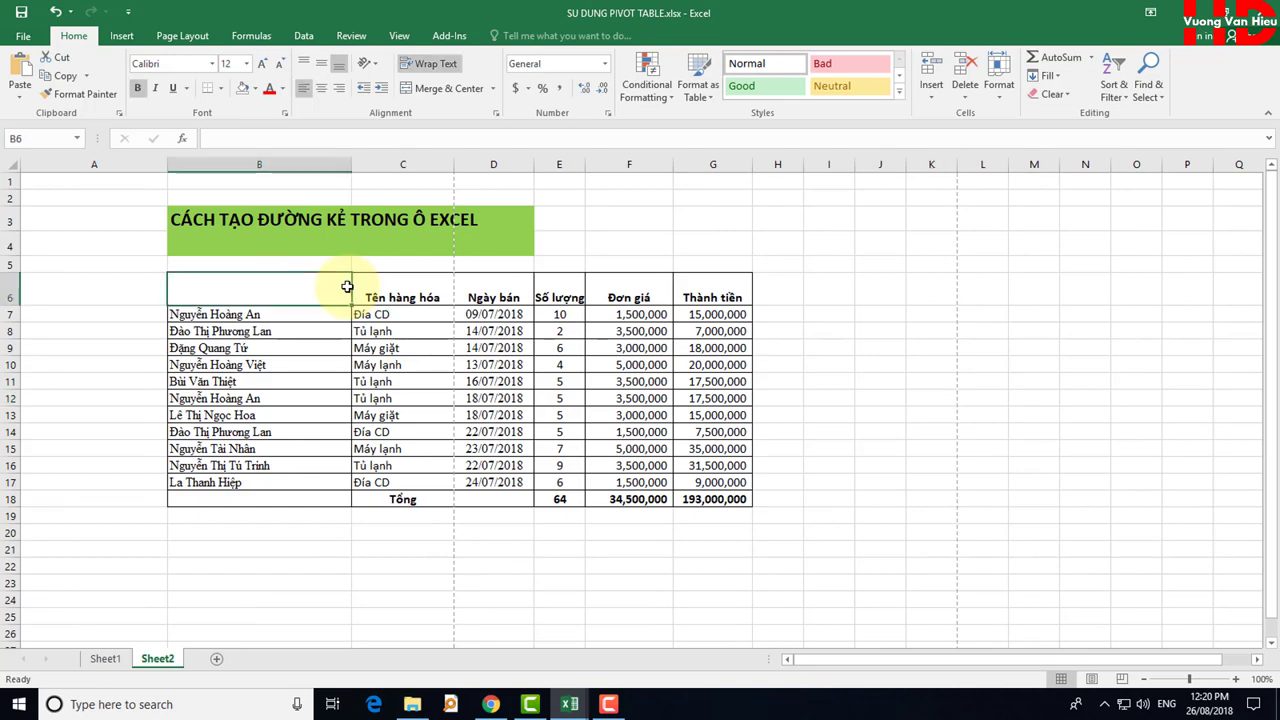
click(866, 294)
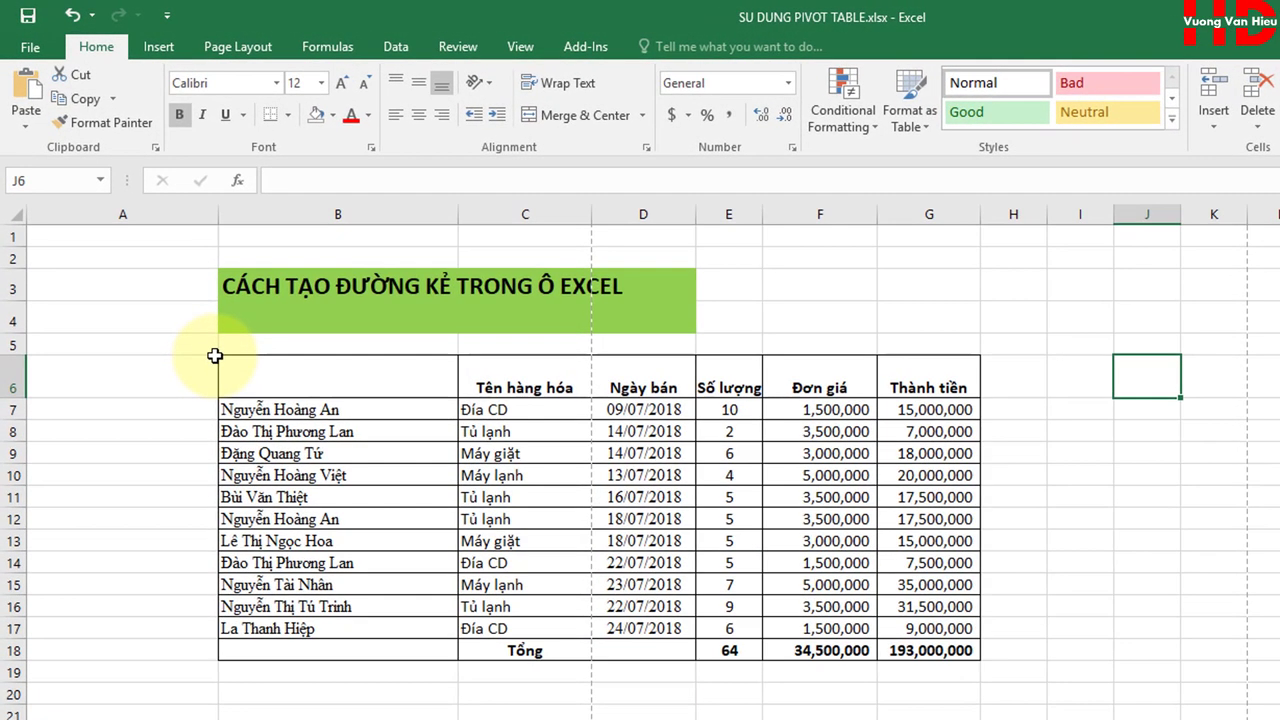
click(221, 358)
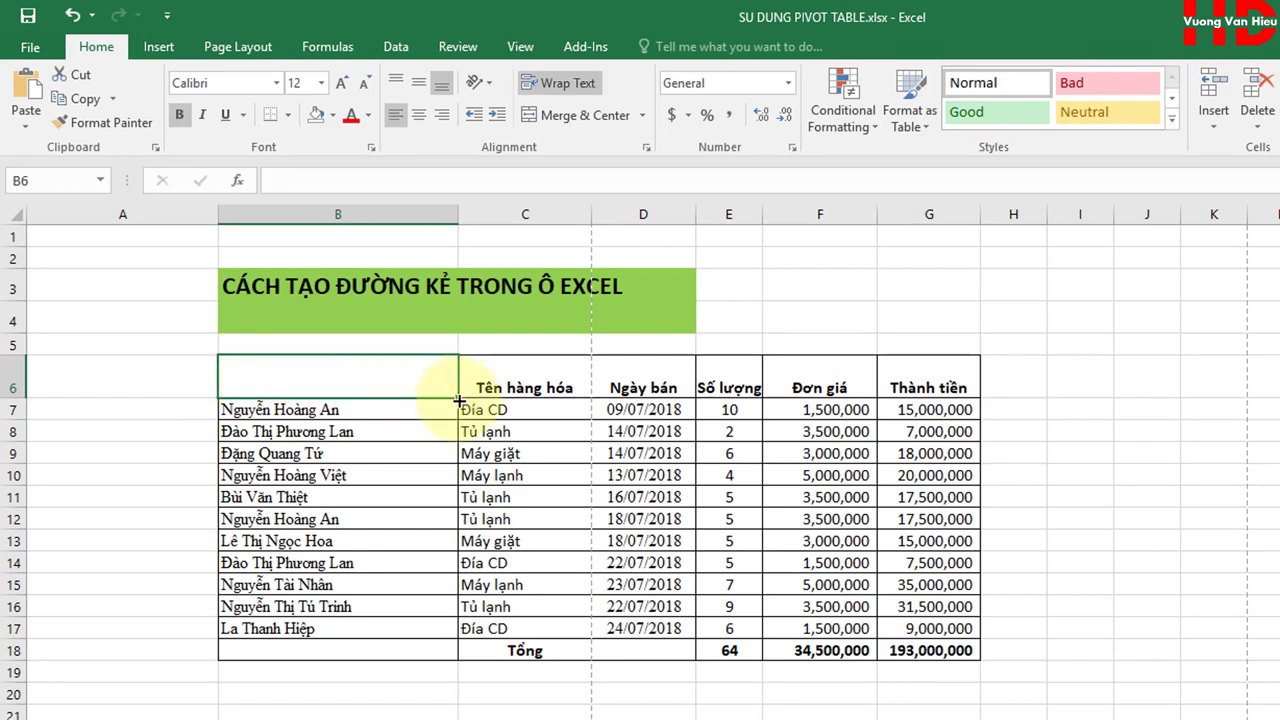
click(158, 46)
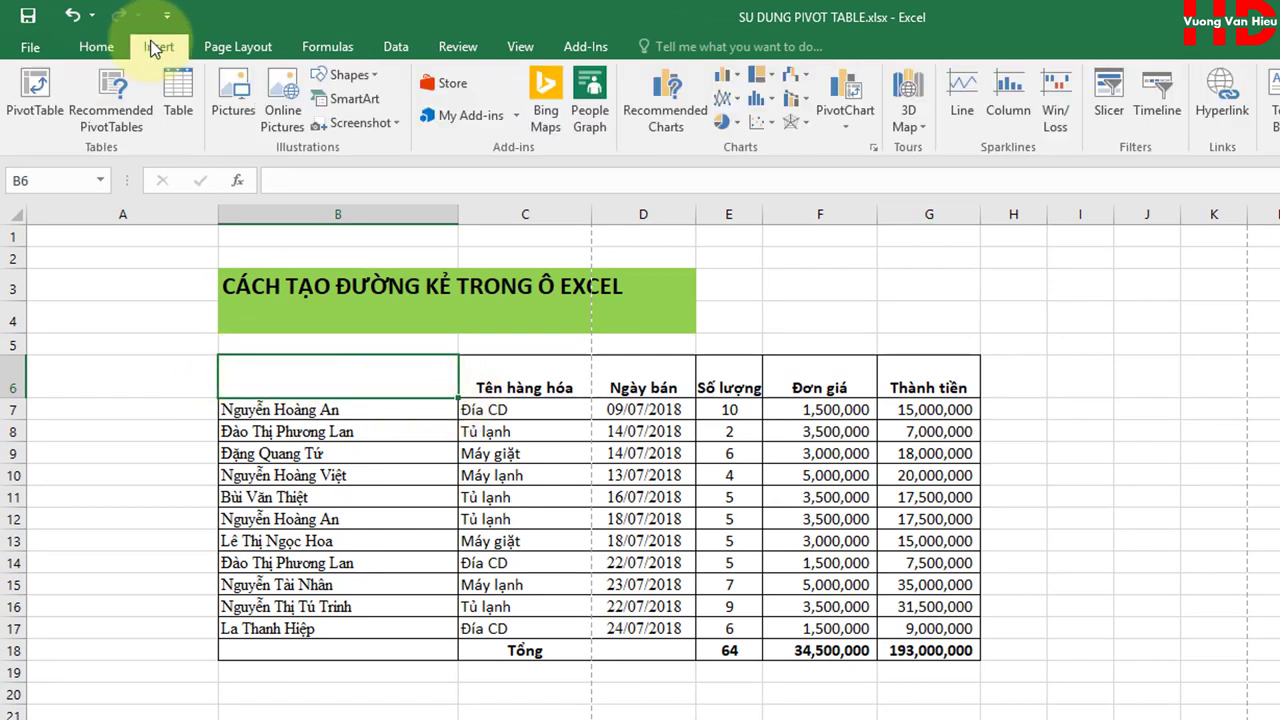
click(349, 75)
click(340, 125)
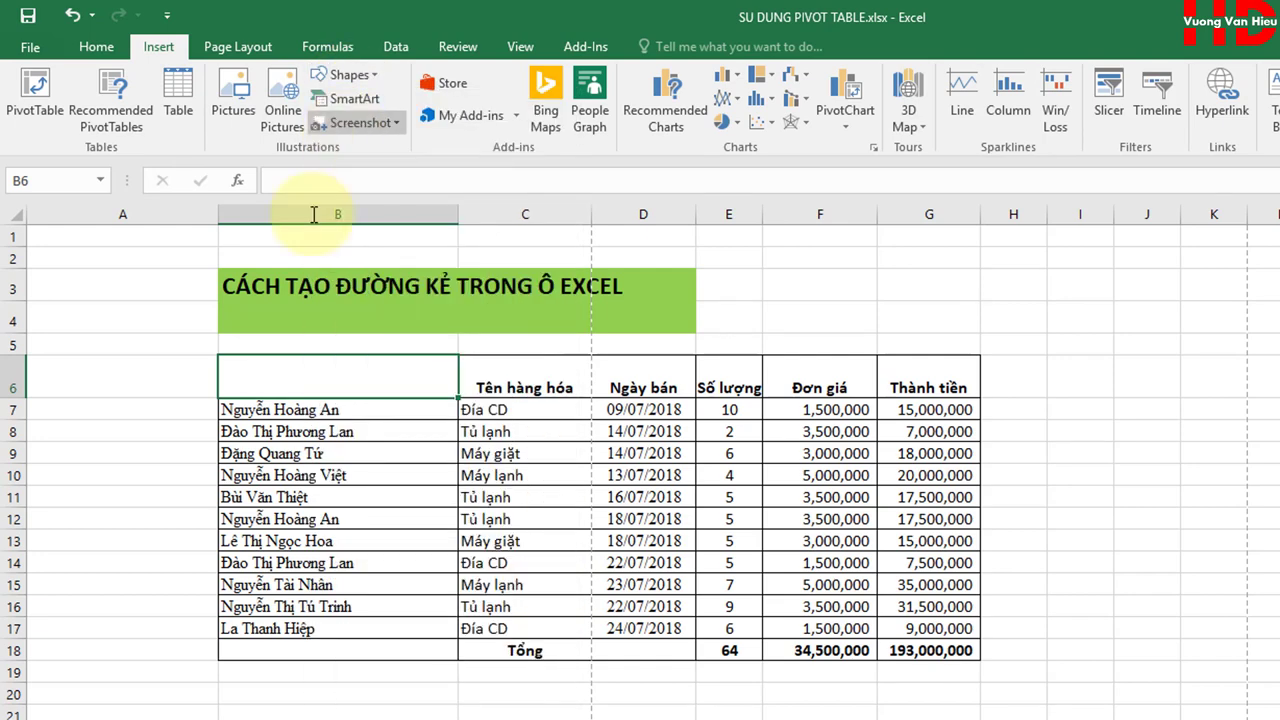
drag(221, 357, 453, 393)
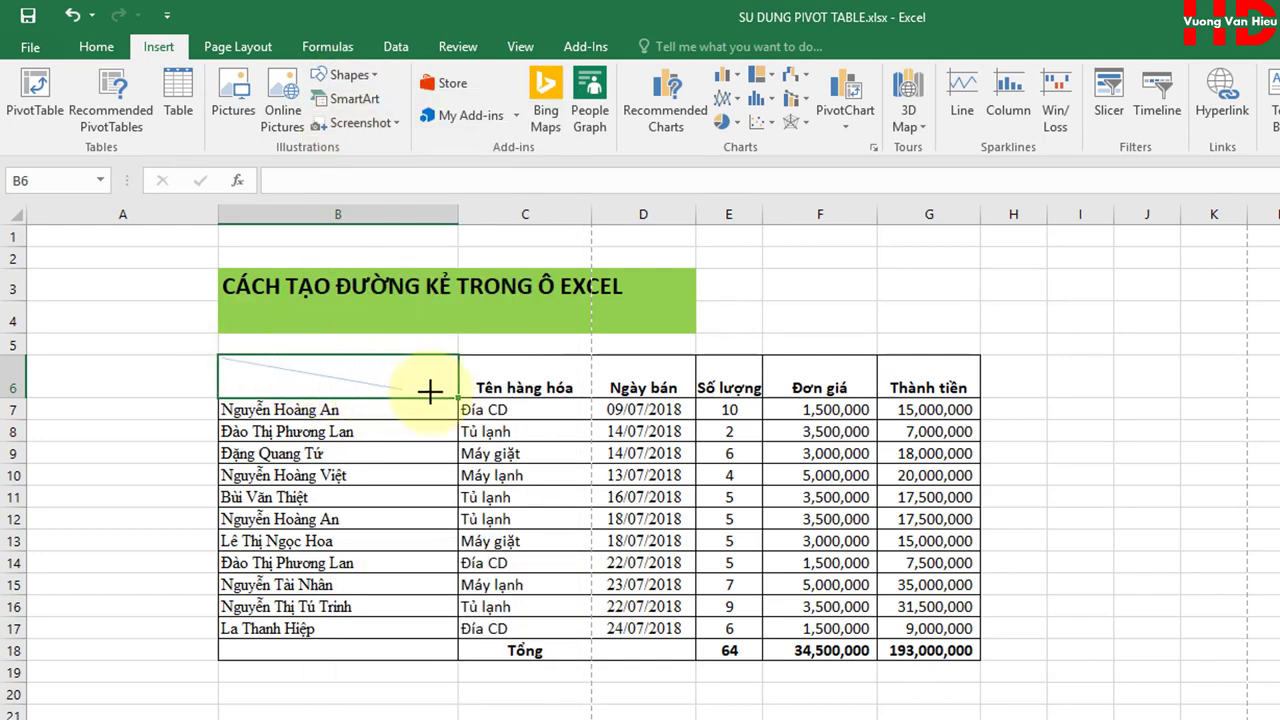
click(814, 286)
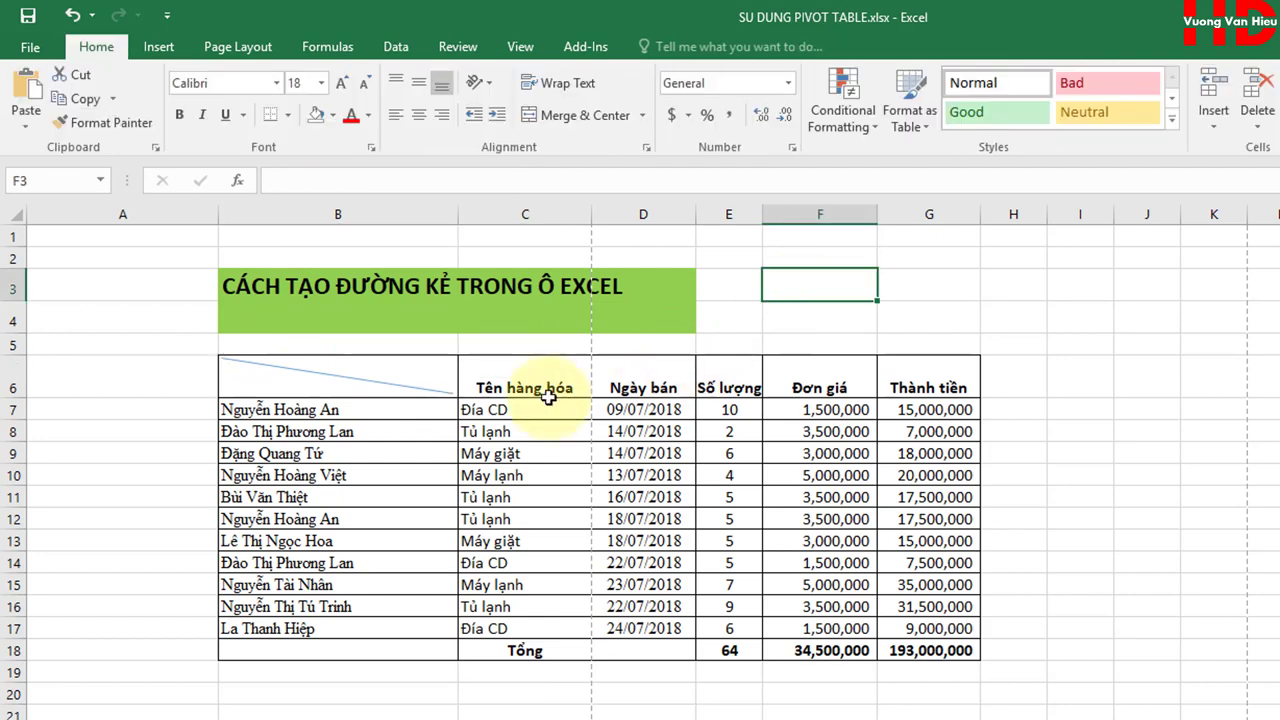
click(409, 386)
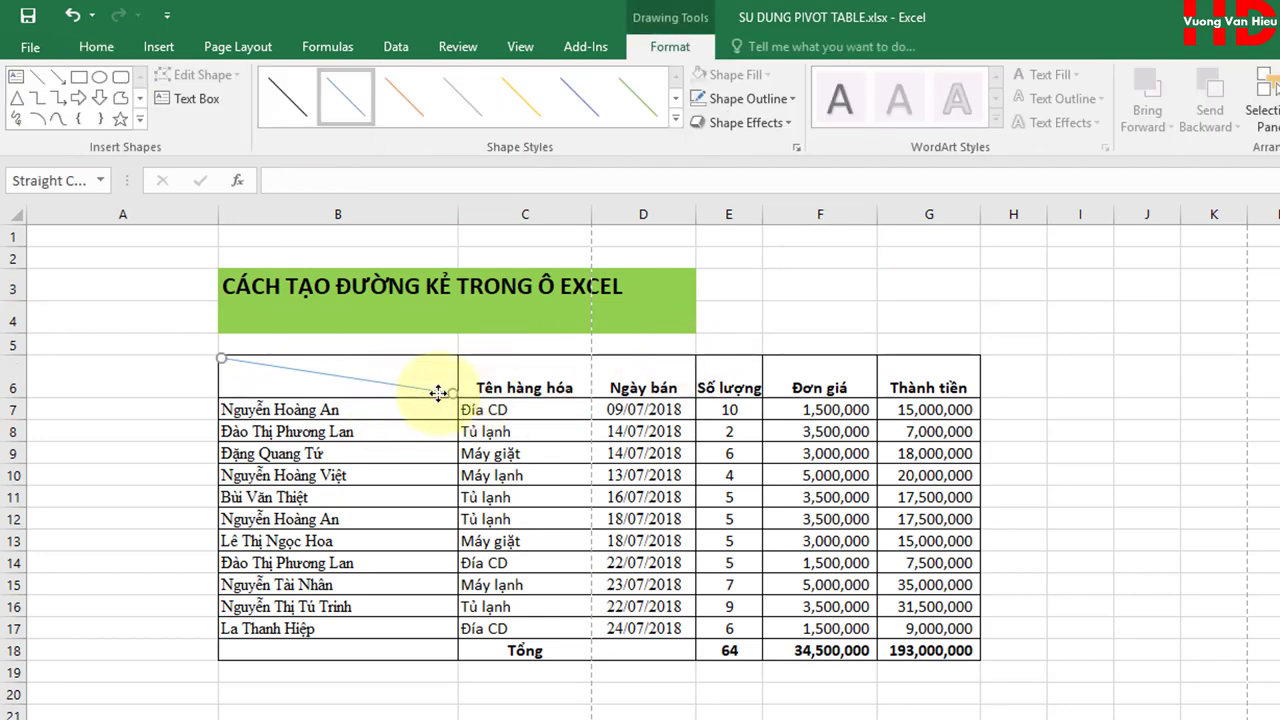
key(Delete)
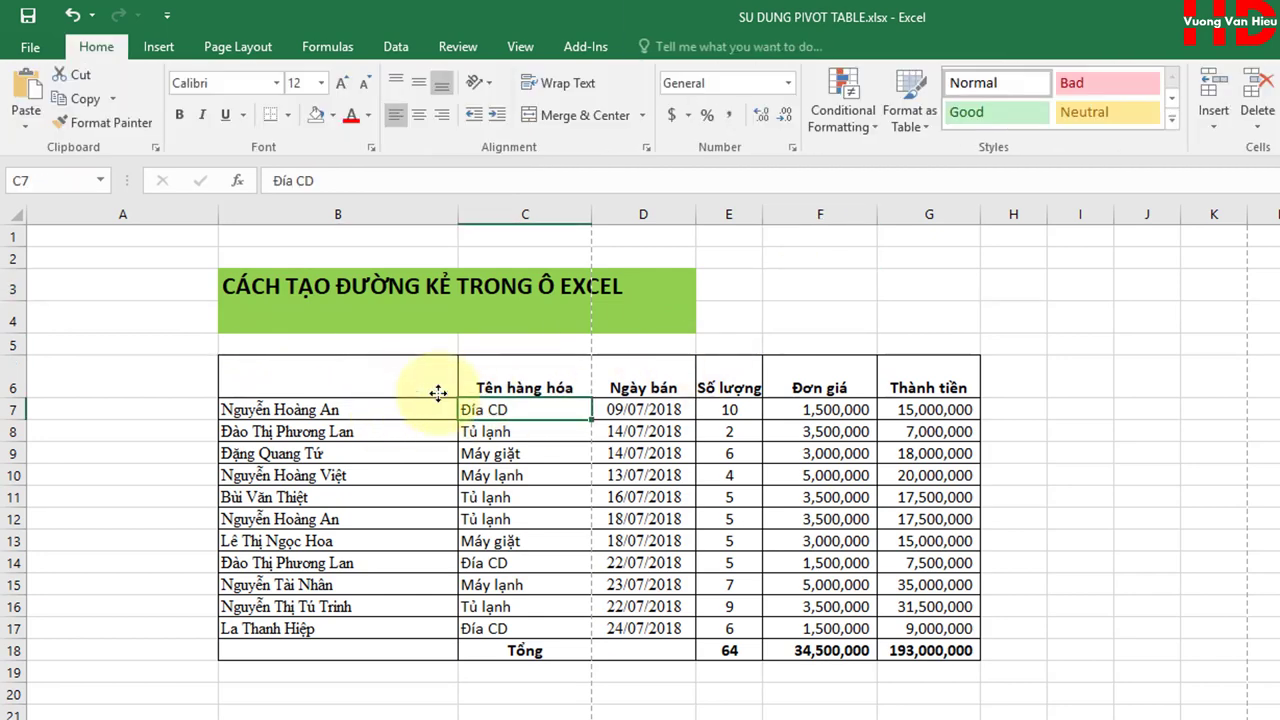
click(886, 292)
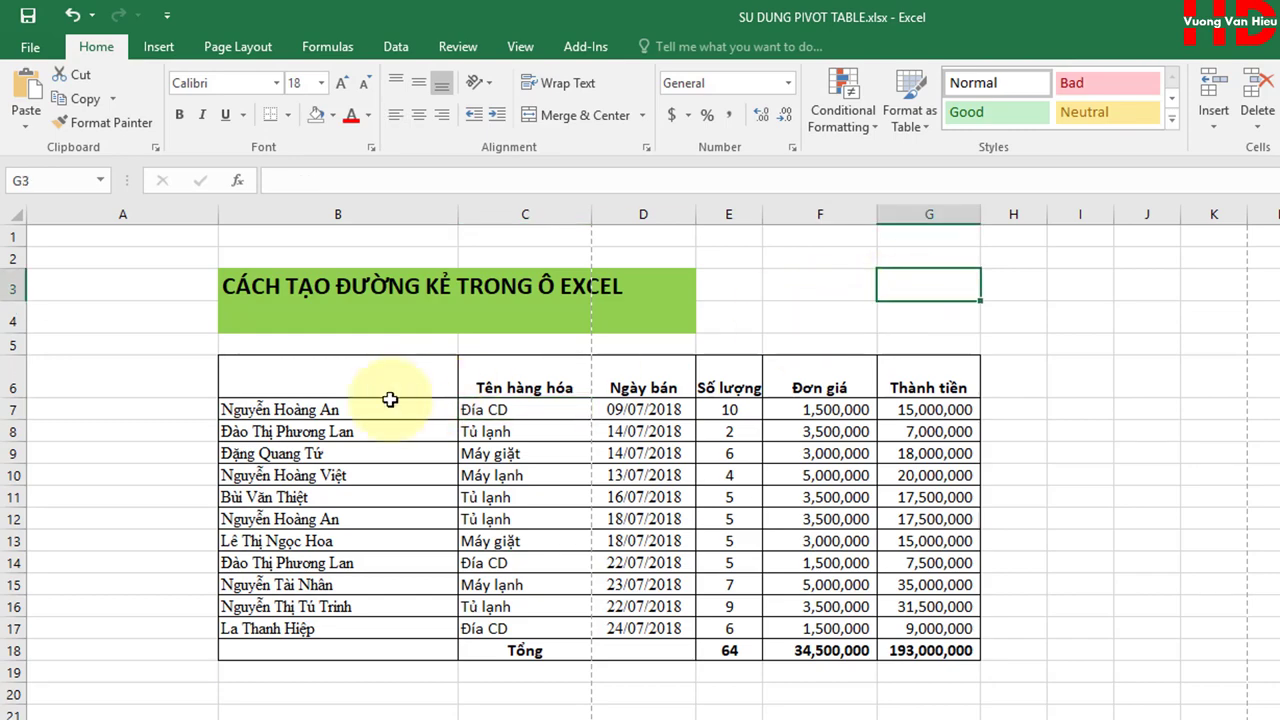
- Open Format Cells for header cell B6 on its Border settings, with the dialog moved off the table
click(278, 376)
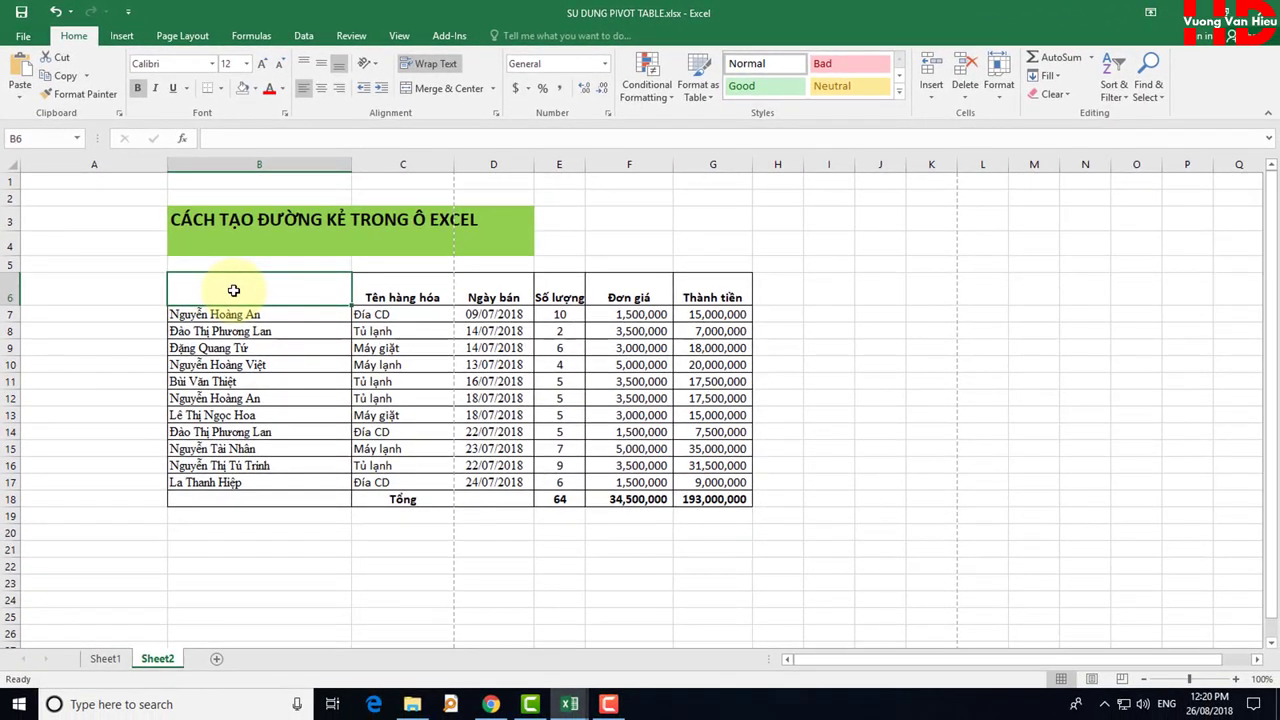
right_click(233, 290)
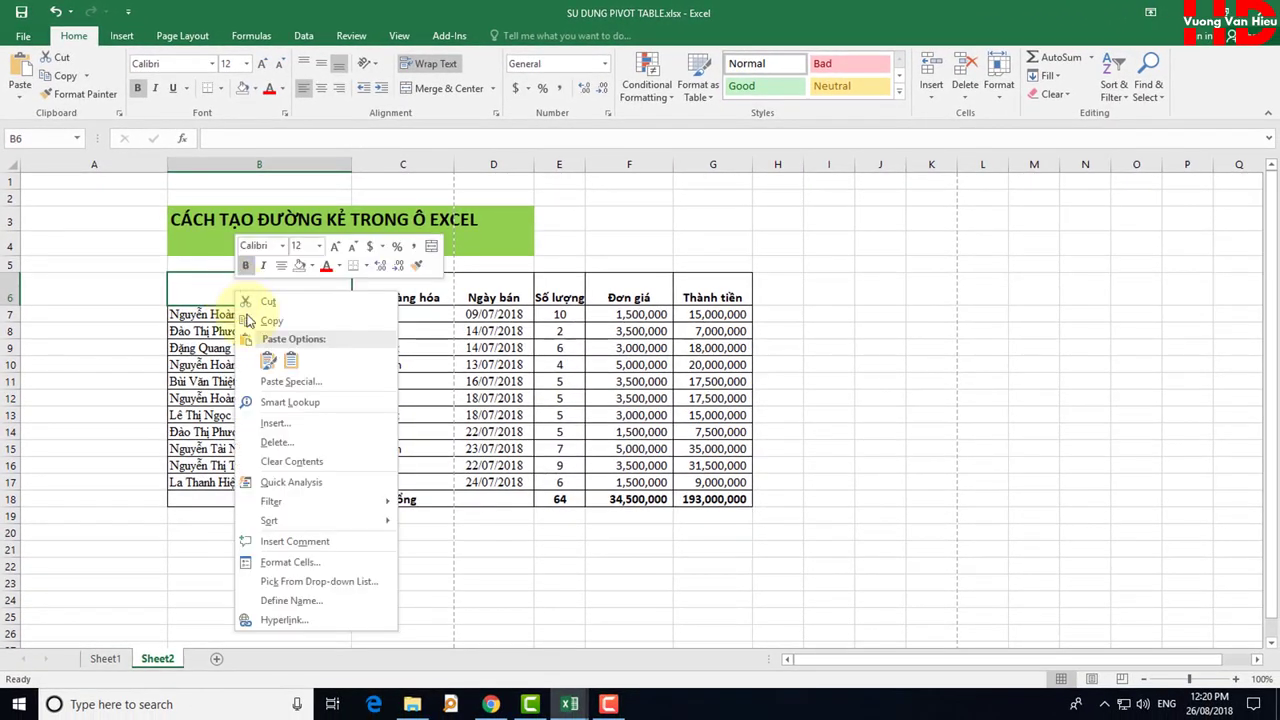
click(298, 566)
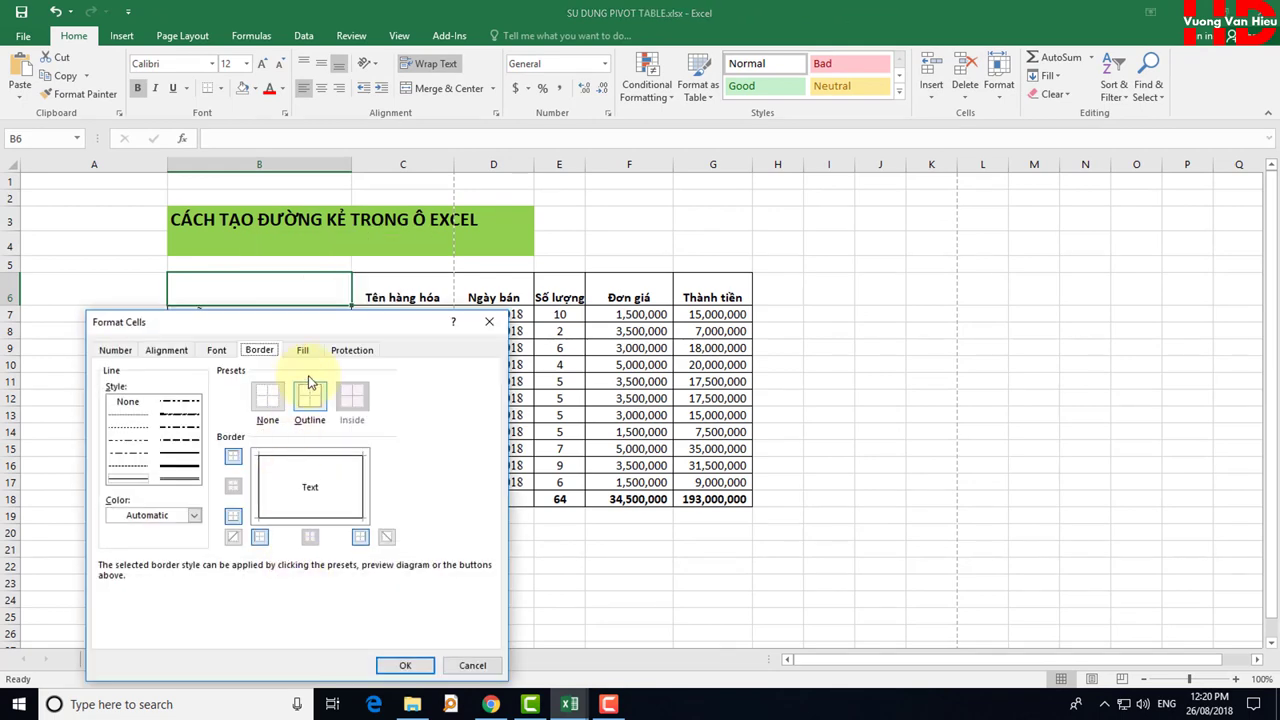
drag(337, 330, 880, 139)
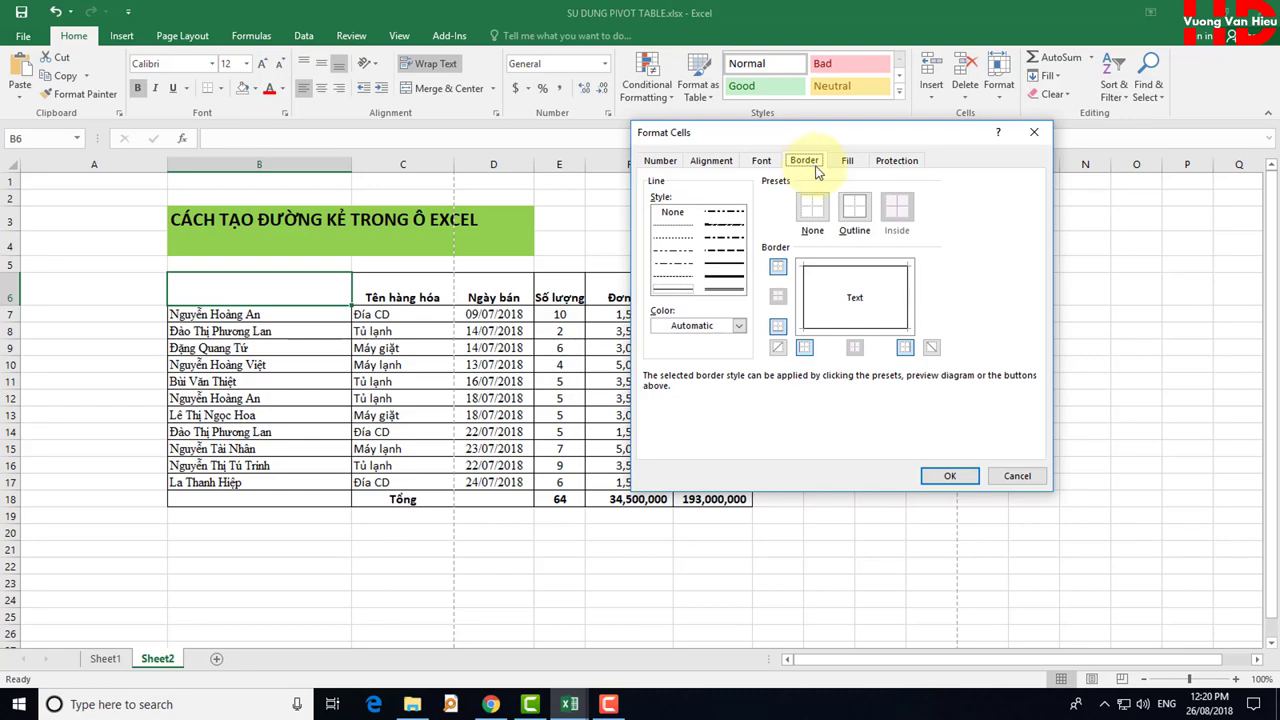
click(759, 163)
click(804, 161)
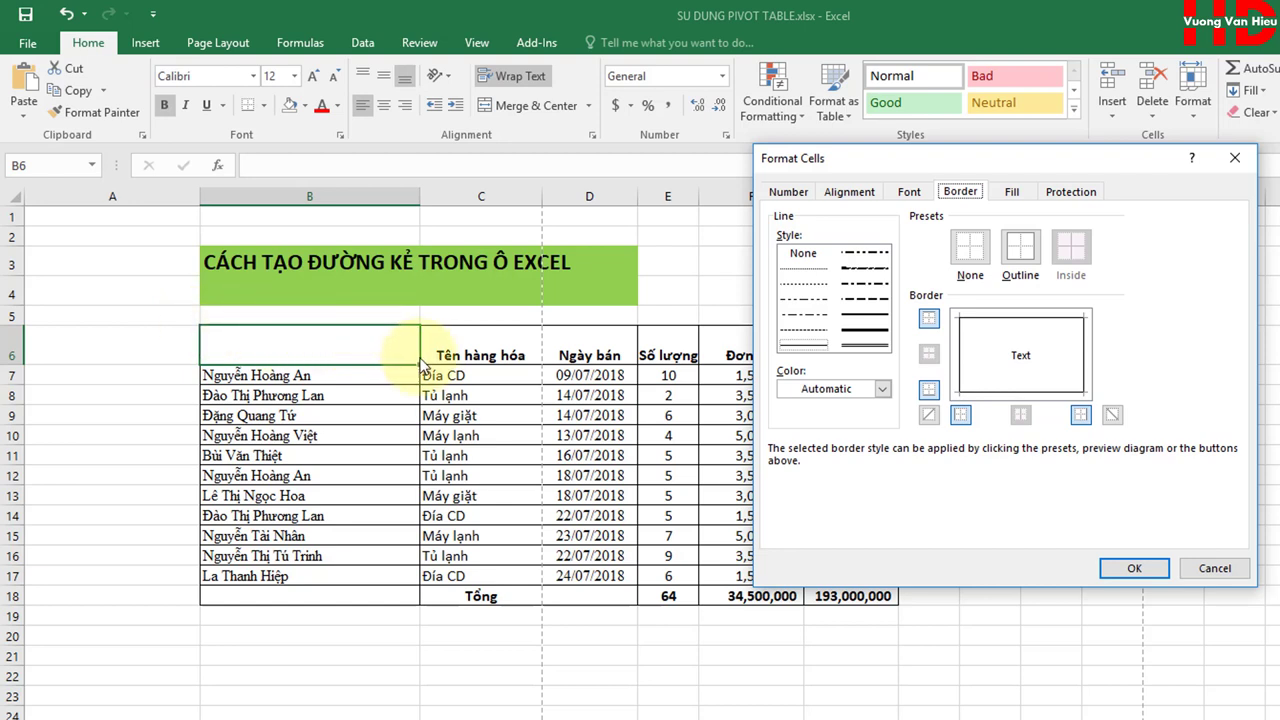
- Apply a thin solid top-left to bottom-right diagonal border to B6, after trying thick and dash-dot styles
click(1112, 416)
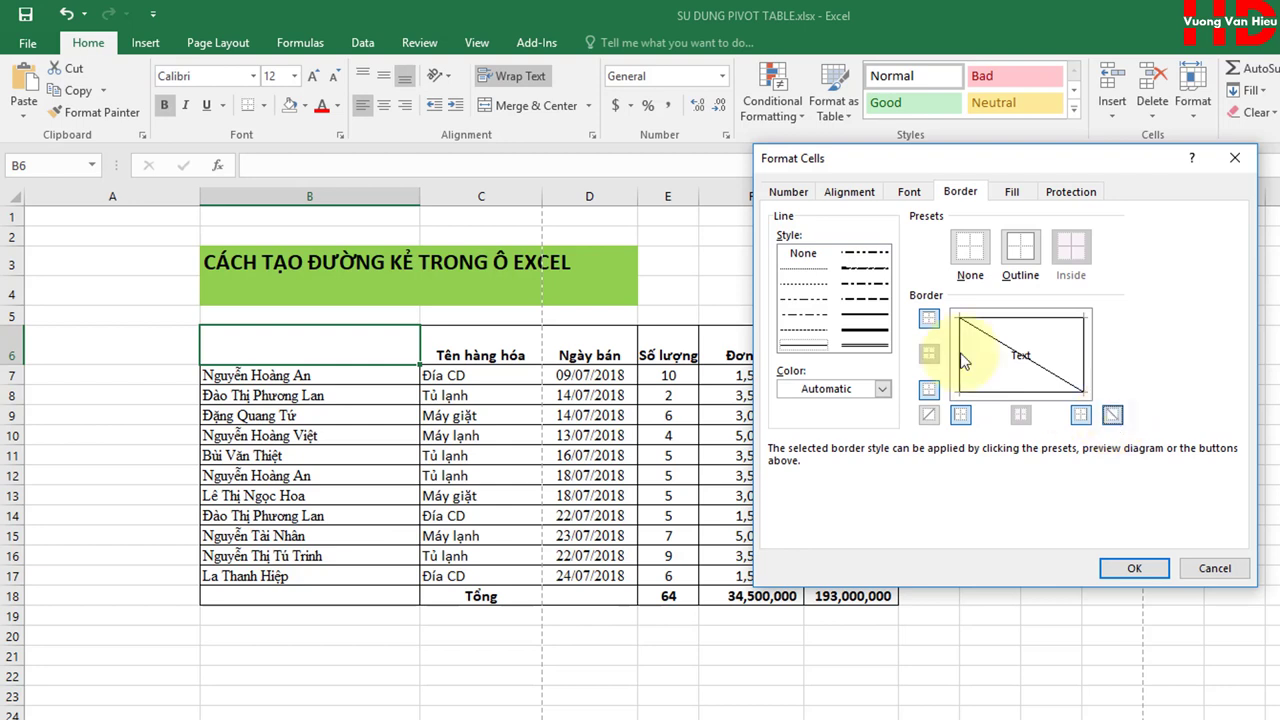
click(848, 318)
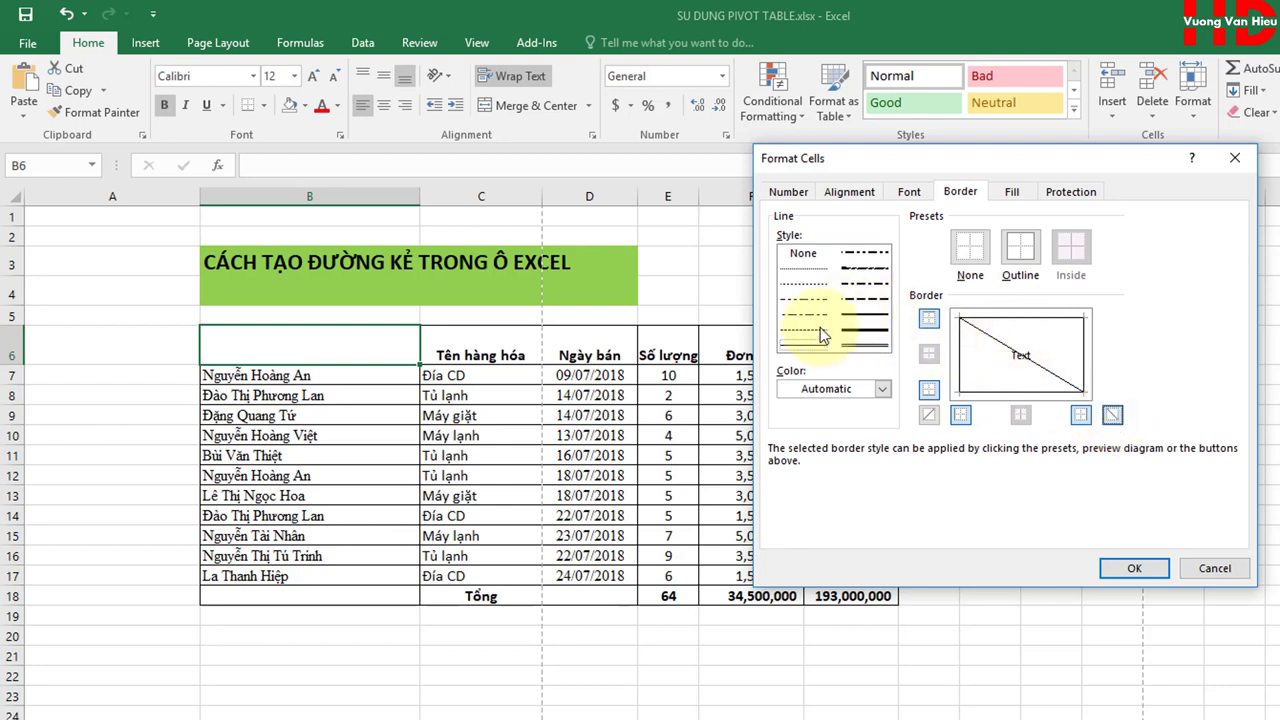
click(870, 334)
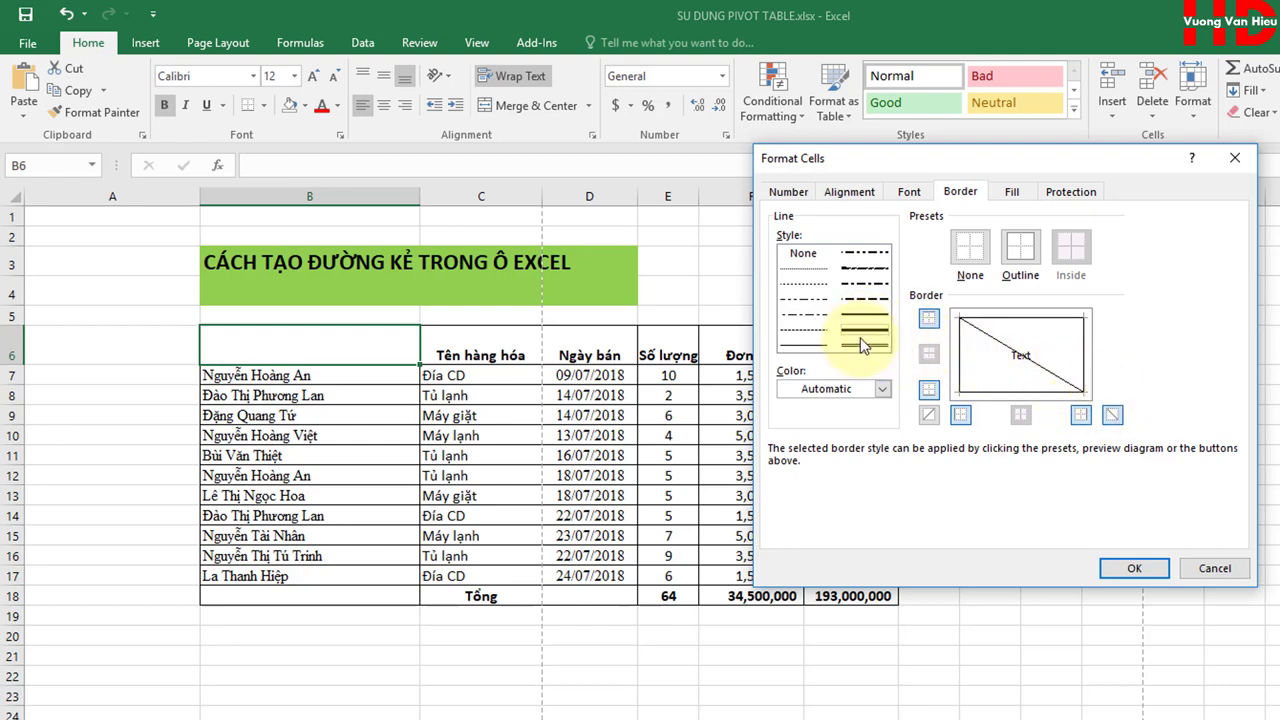
click(1112, 414)
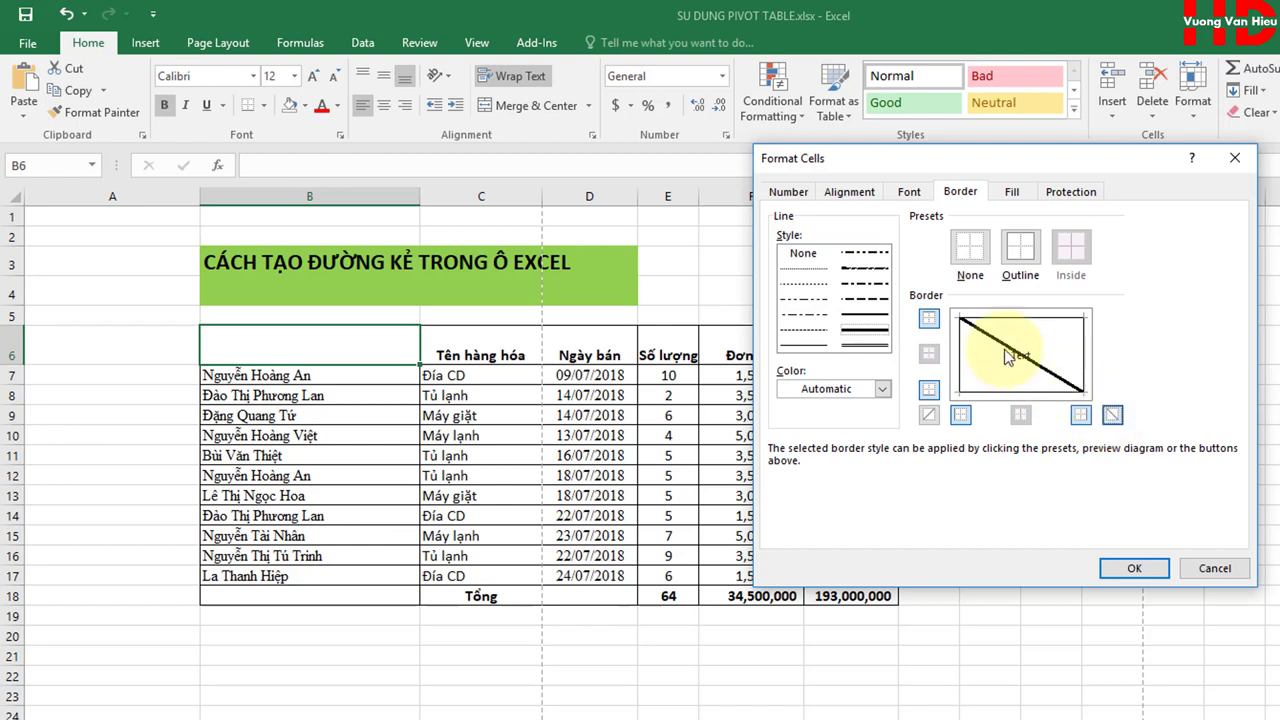
click(866, 284)
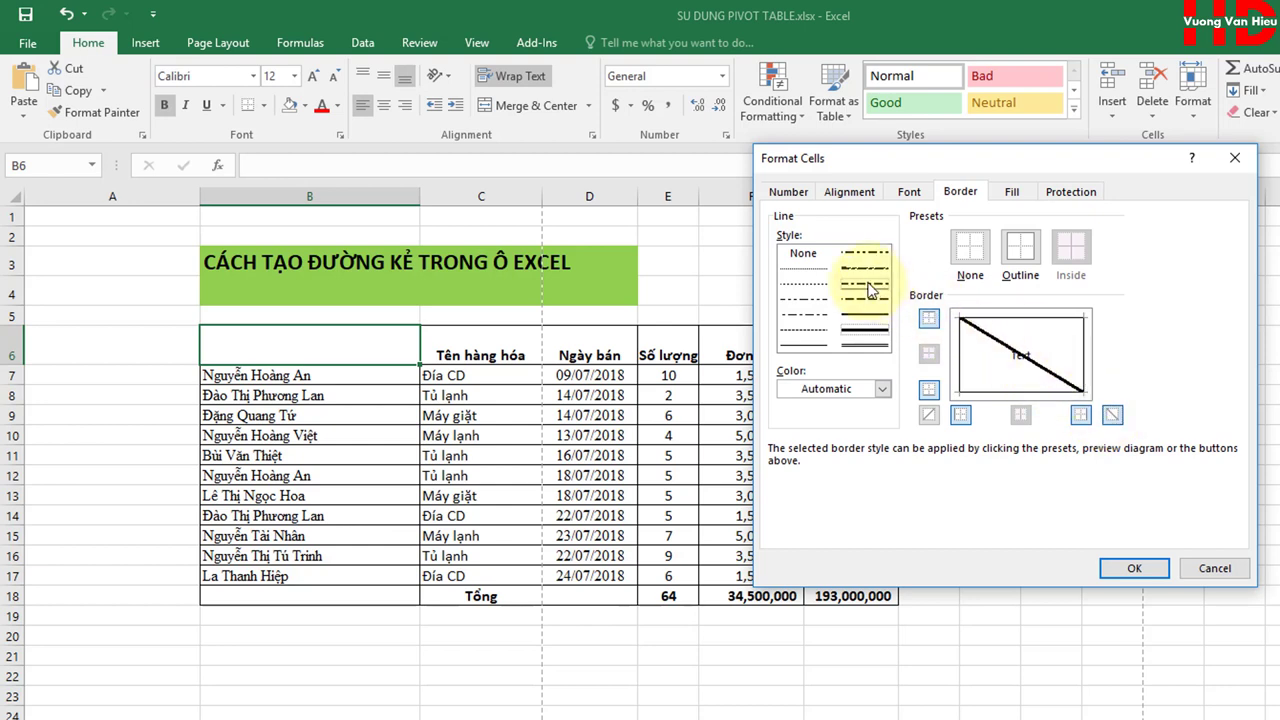
click(1118, 418)
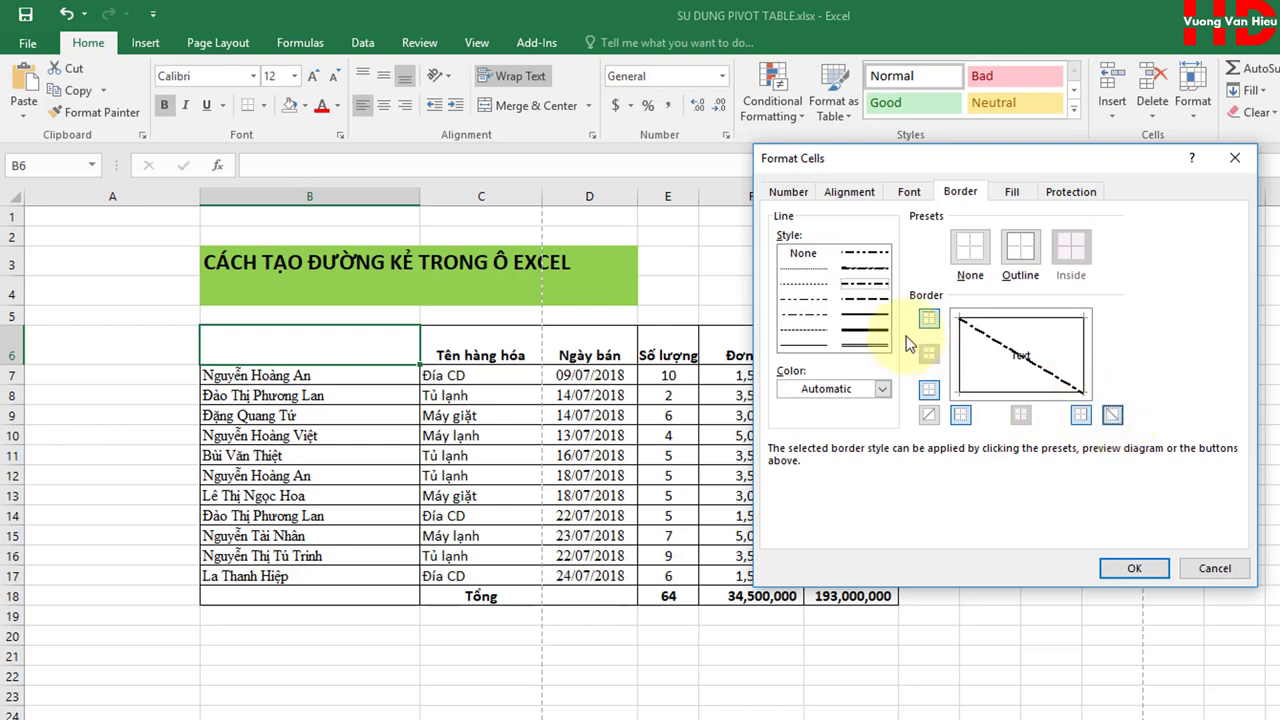
click(812, 347)
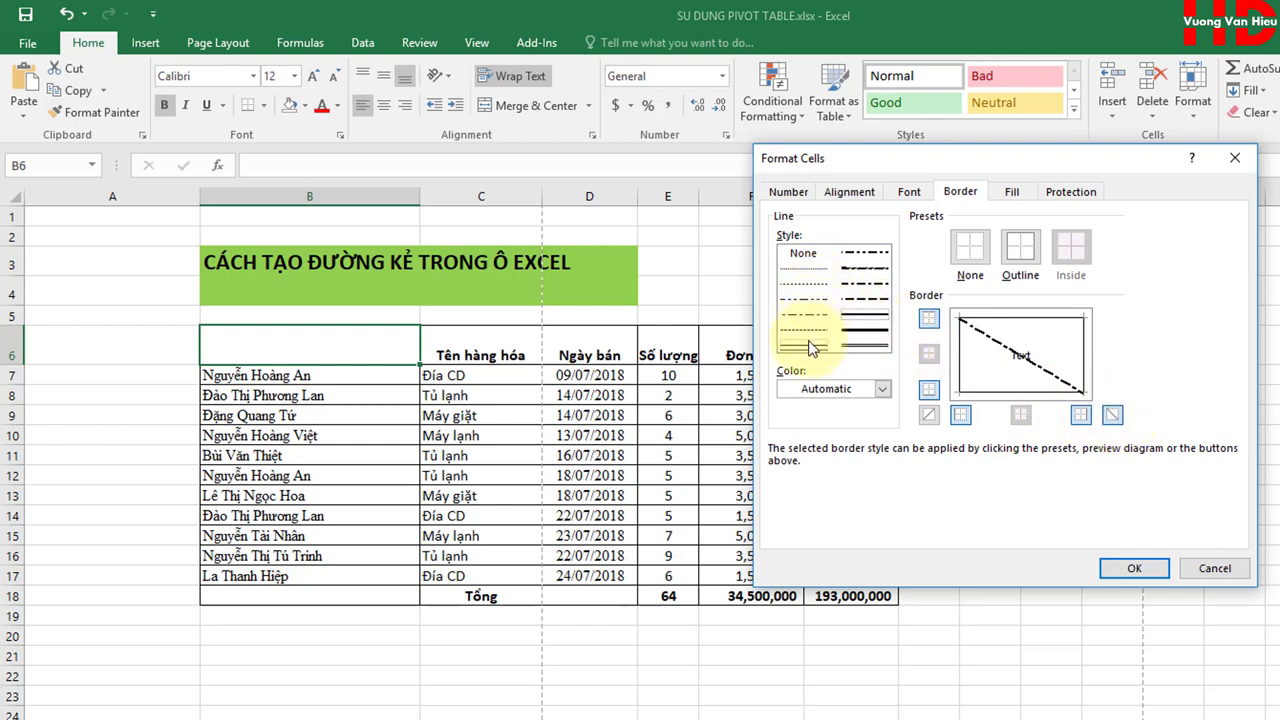
click(1112, 414)
click(1136, 541)
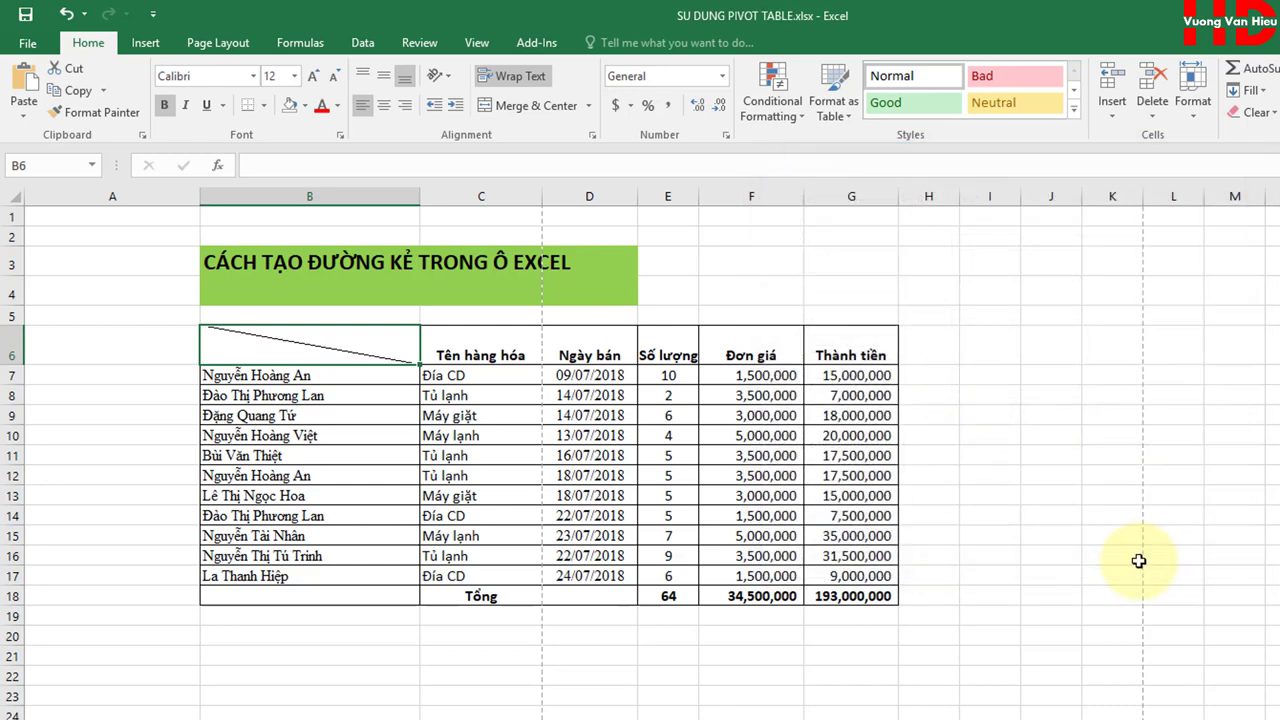
- Enter 'Danh mục' and 'Họ tên' on two lines within cell B6
click(928, 262)
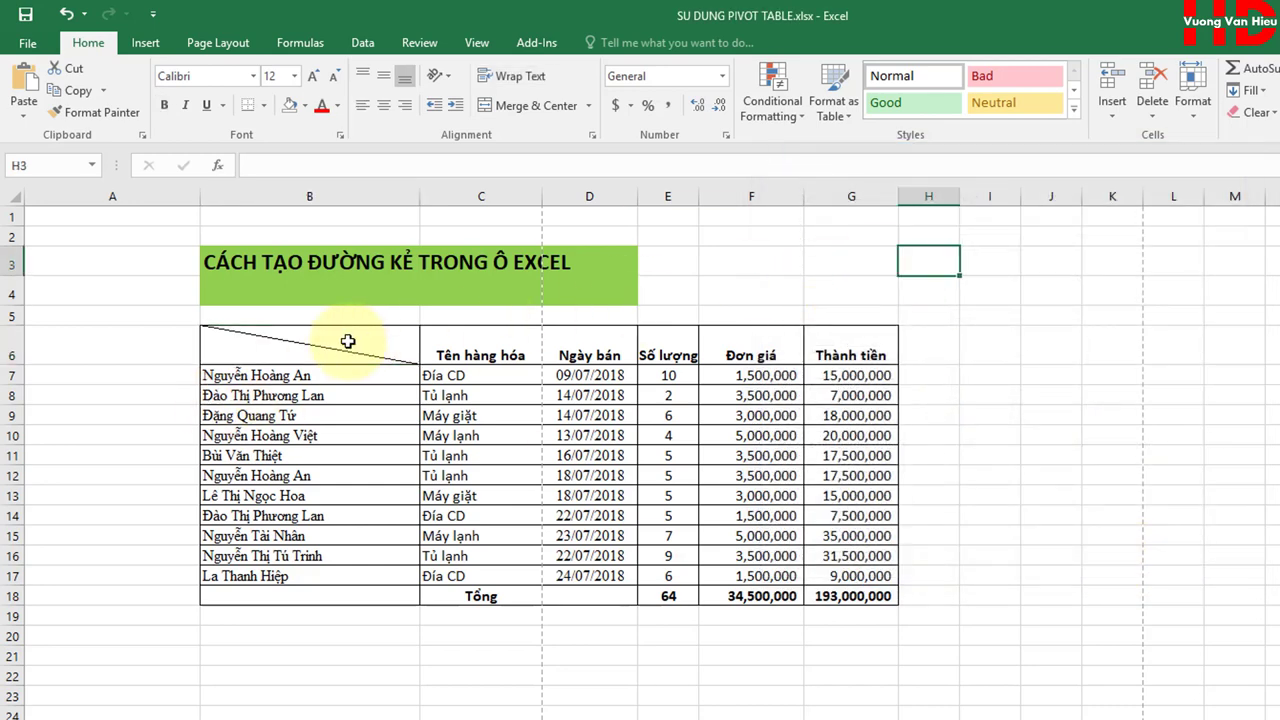
click(256, 343)
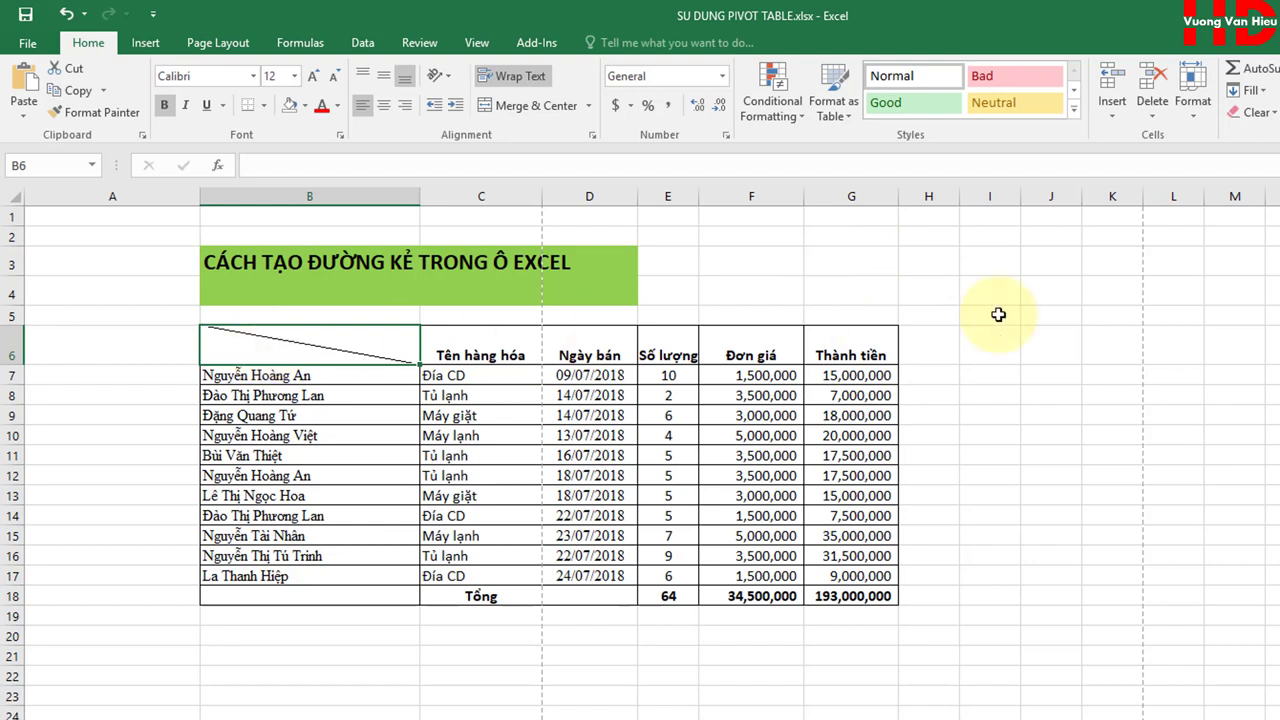
click(1051, 290)
click(236, 346)
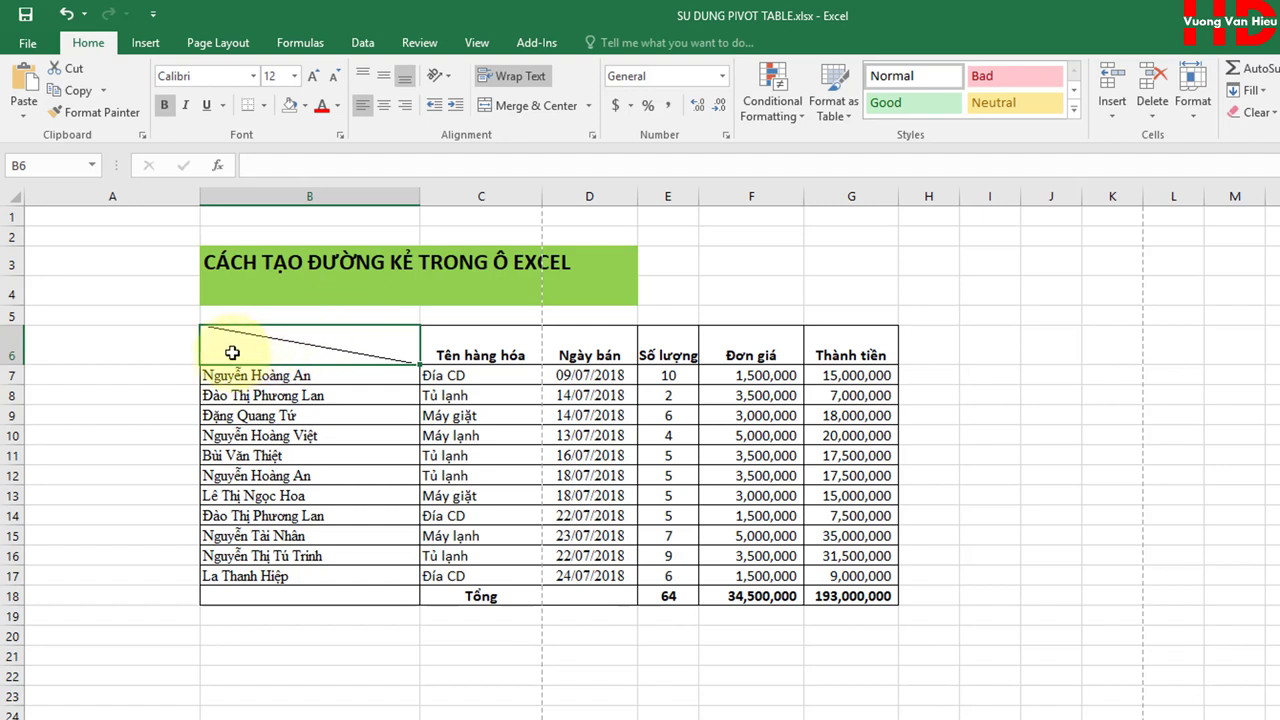
text(D)
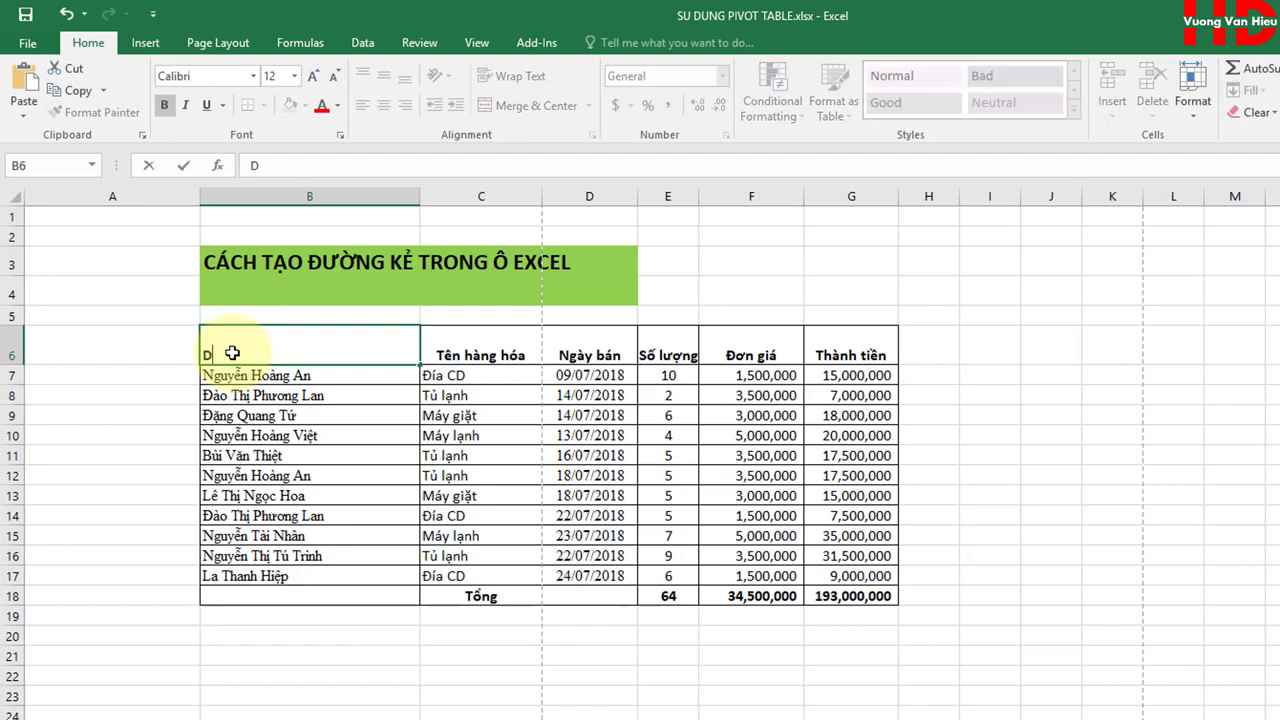
text(anhmucj)
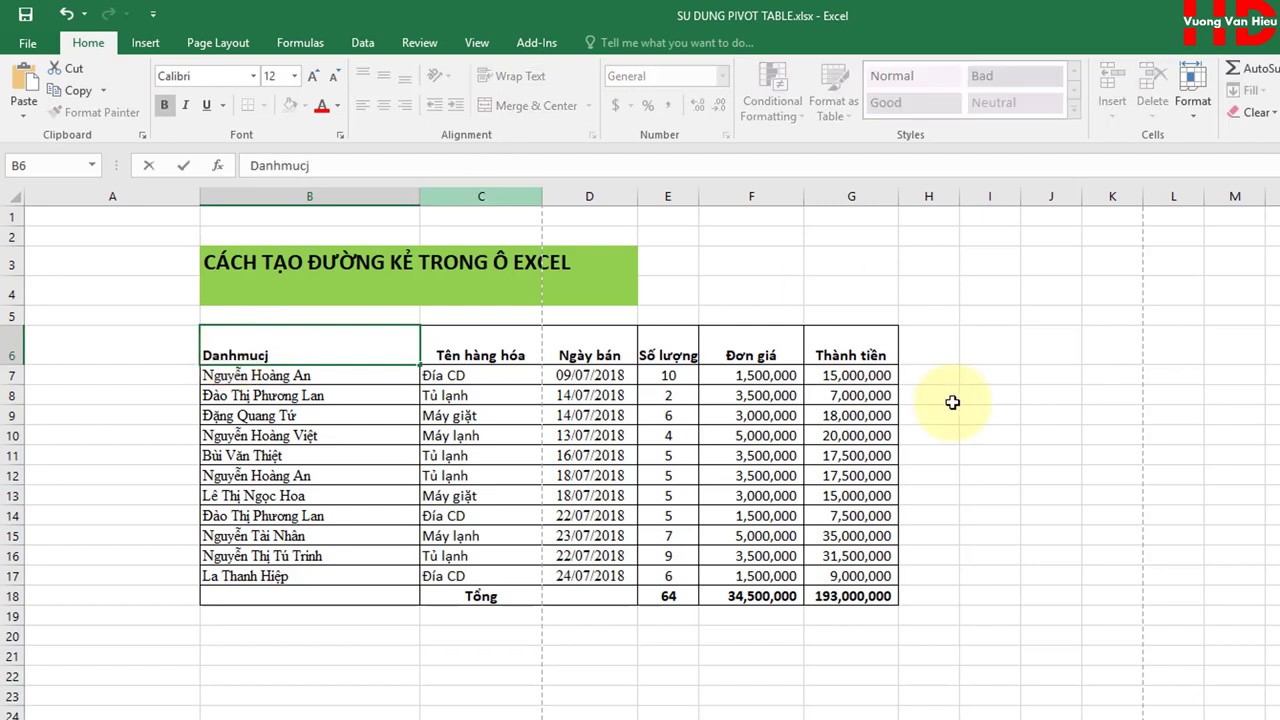
key(BackSpace)
key(BackSpace)
key(BackSpace)
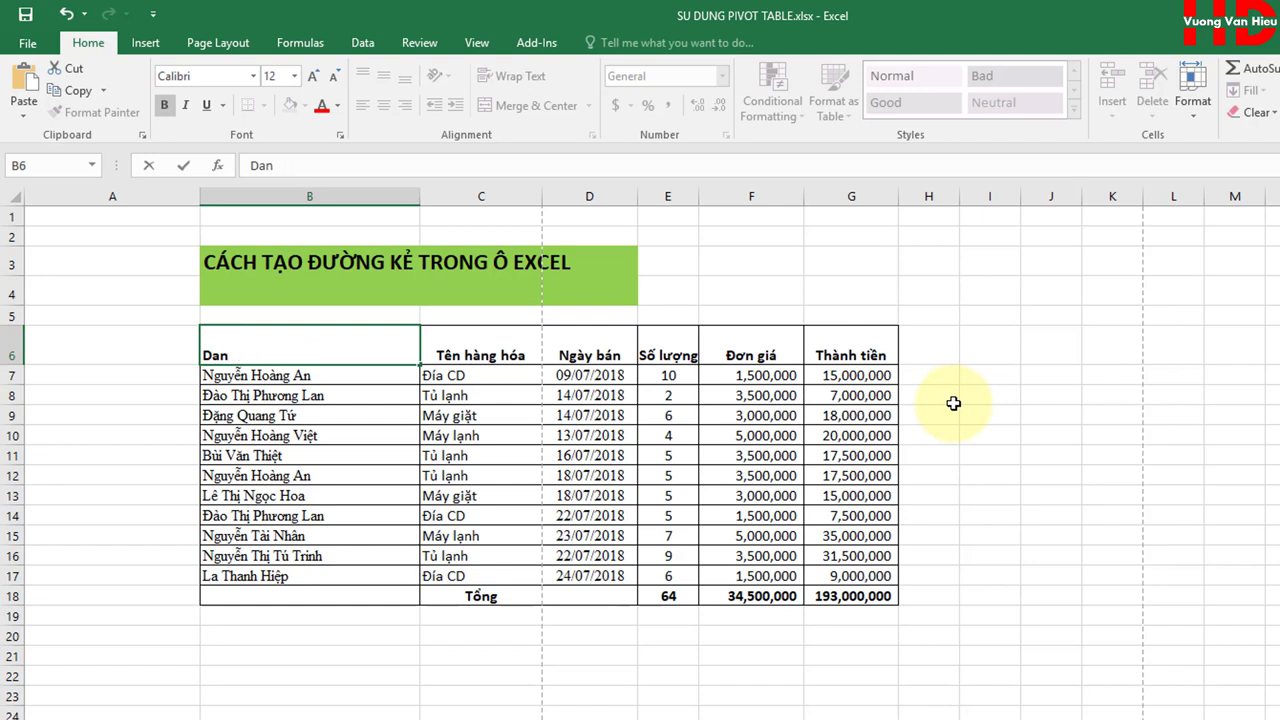
text(h mục)
key(alt+Return)
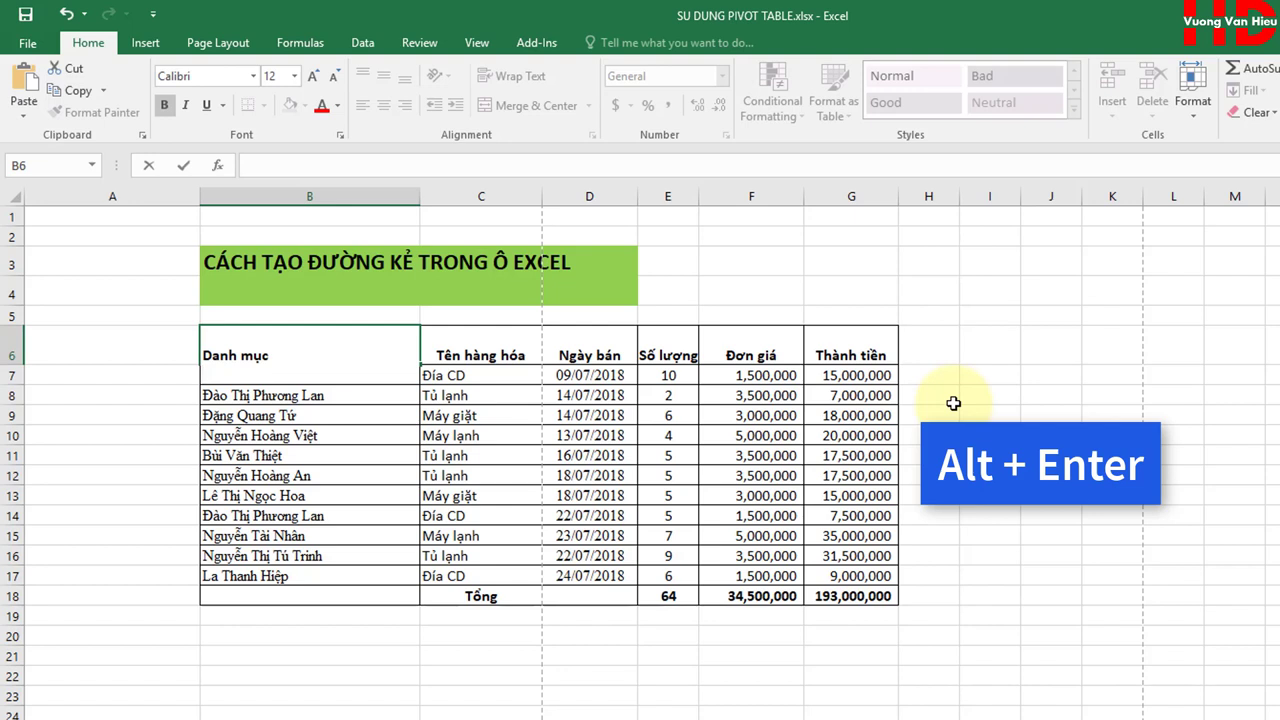
text(Ho)
text(ên)
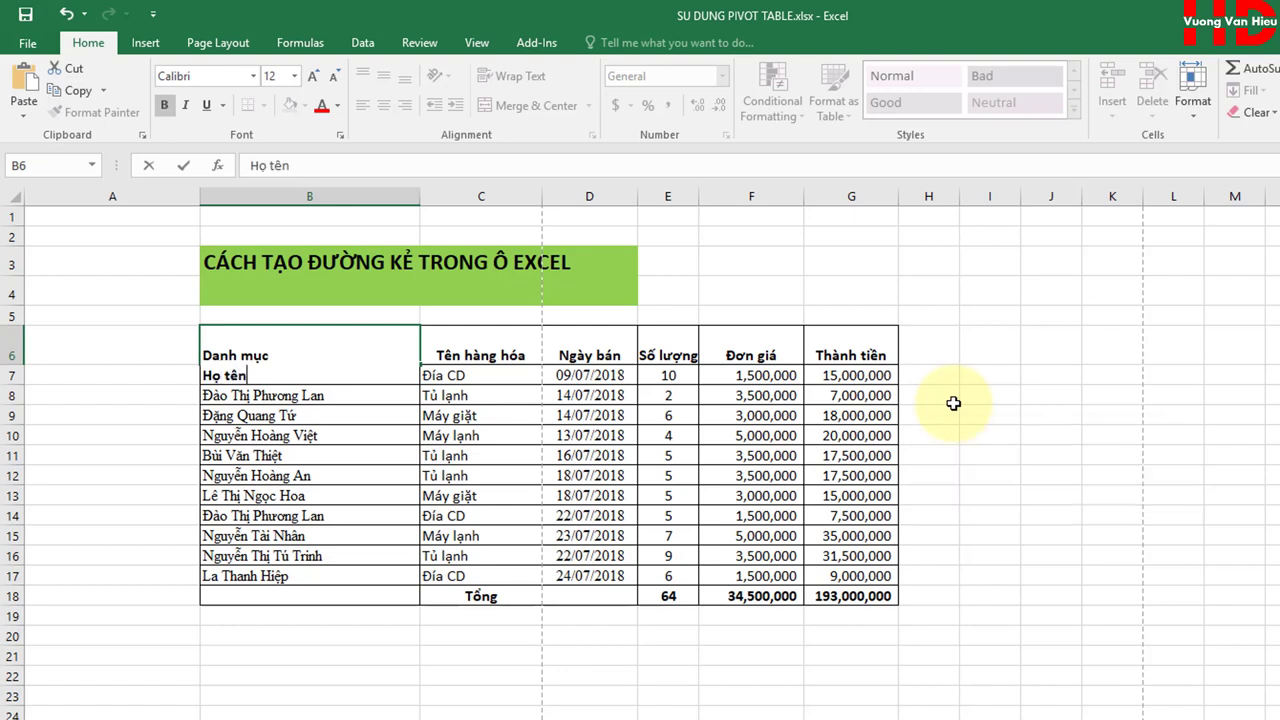
key(Return)
key(Up)
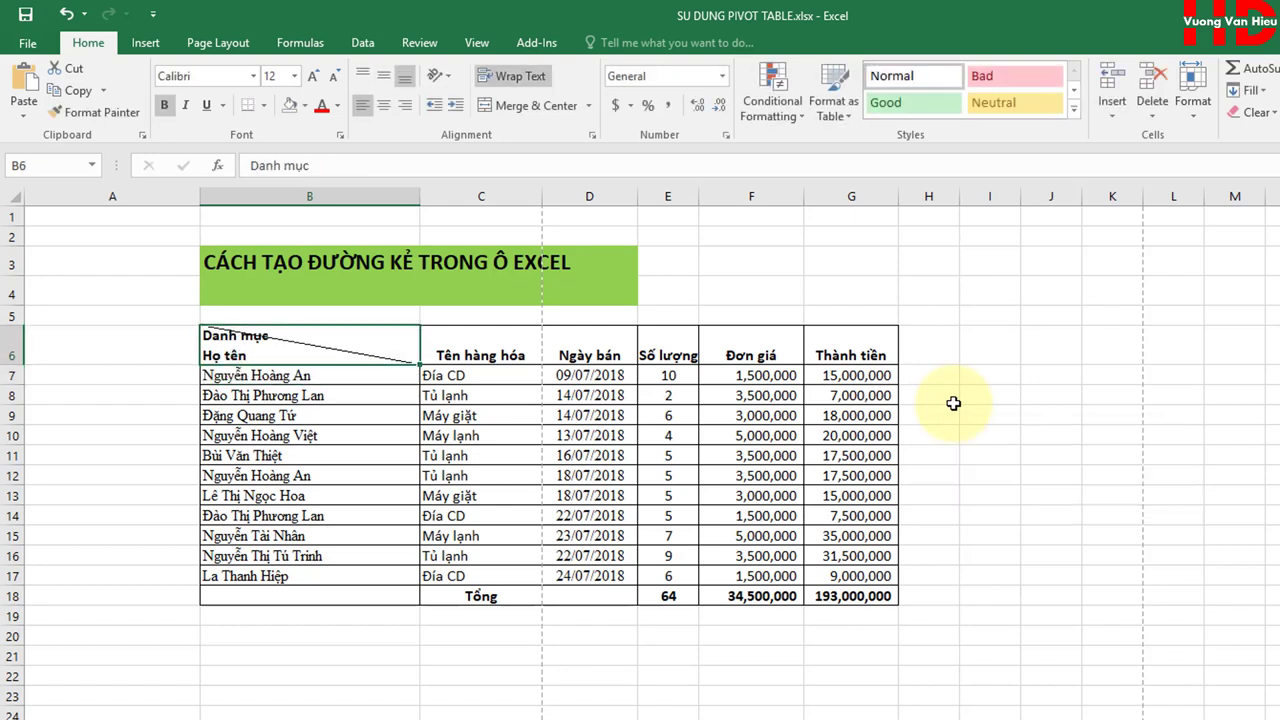
- Pad 'Danh mục' with leading spaces, then undo it and clear B6's labels
double_click(202, 335)
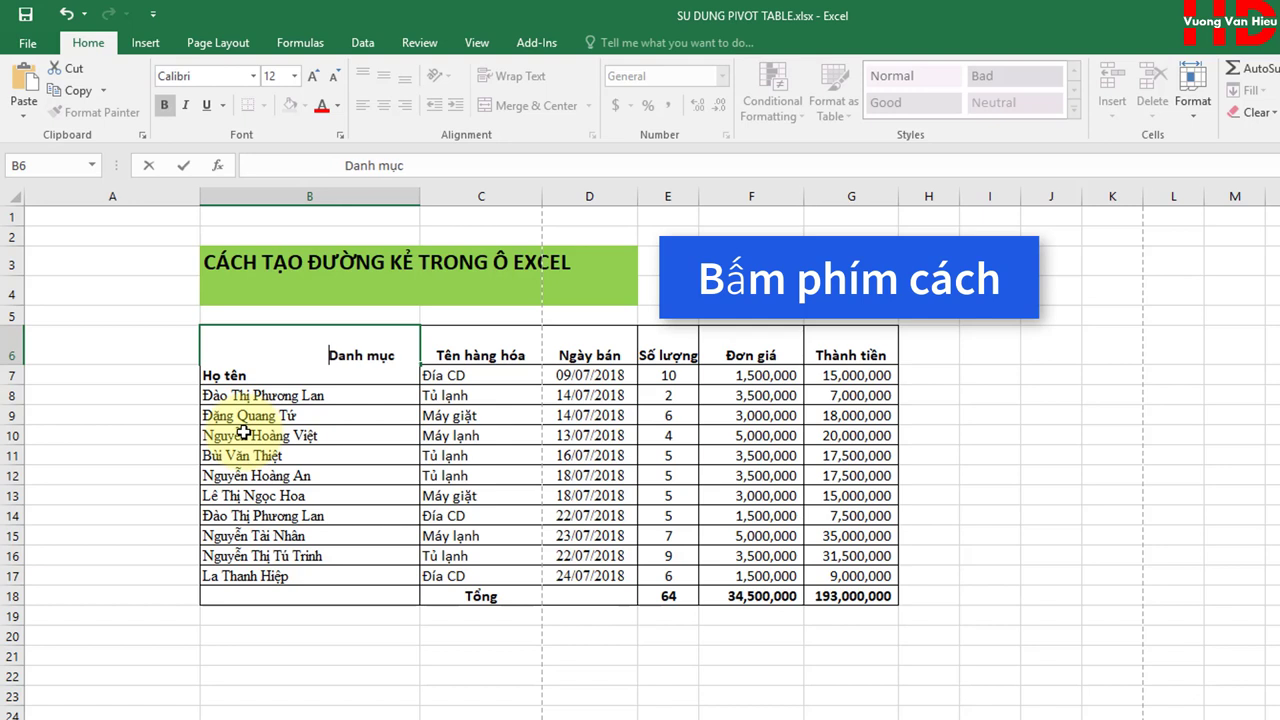
click(851, 270)
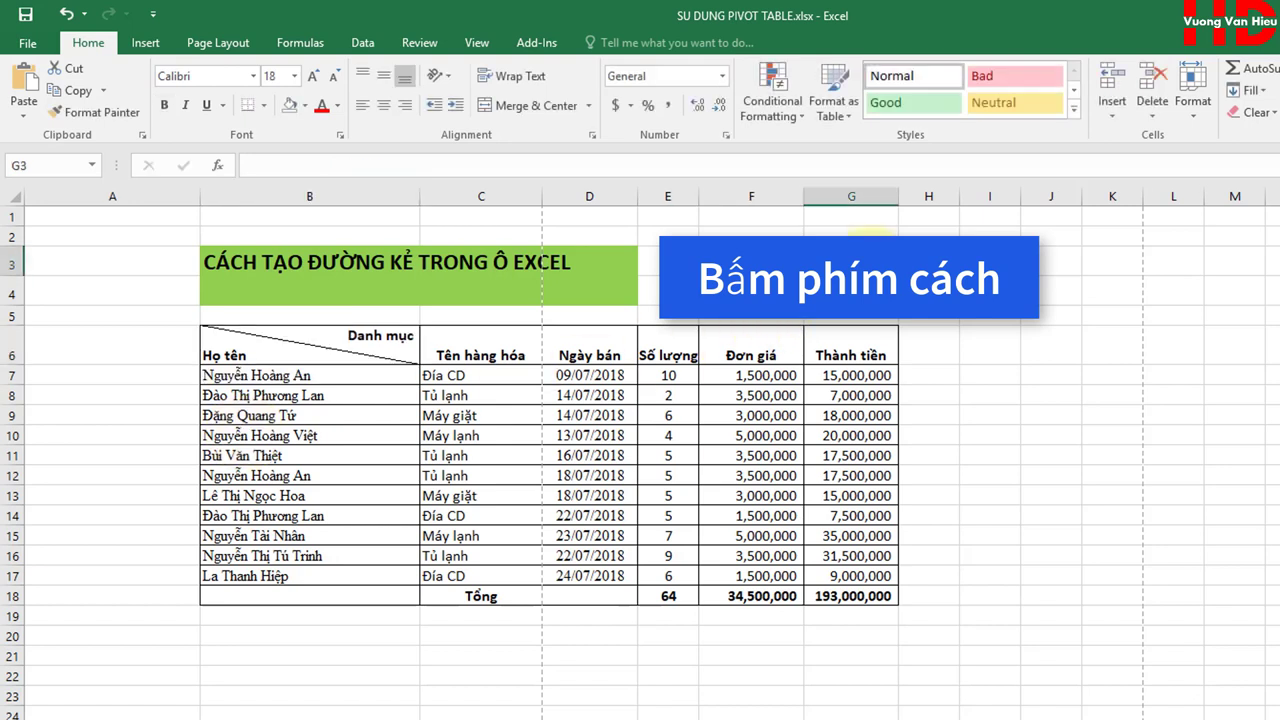
click(1100, 372)
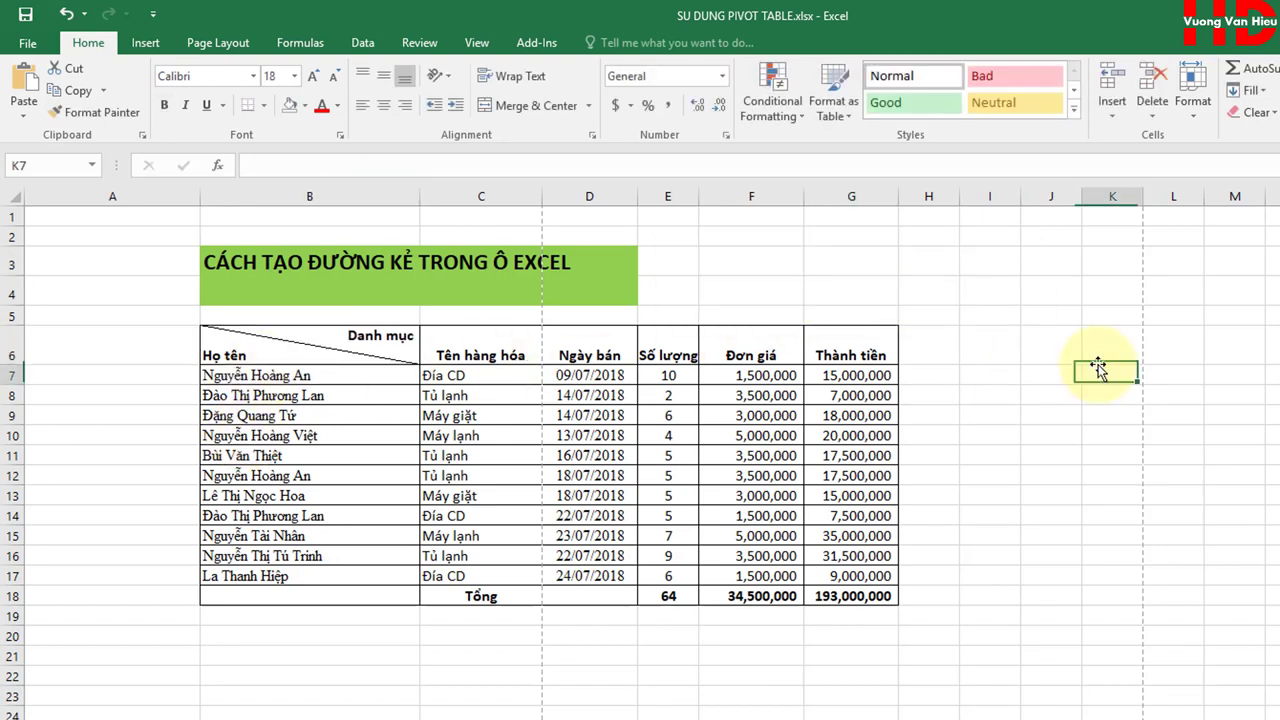
click(347, 346)
key(ctrl+z)
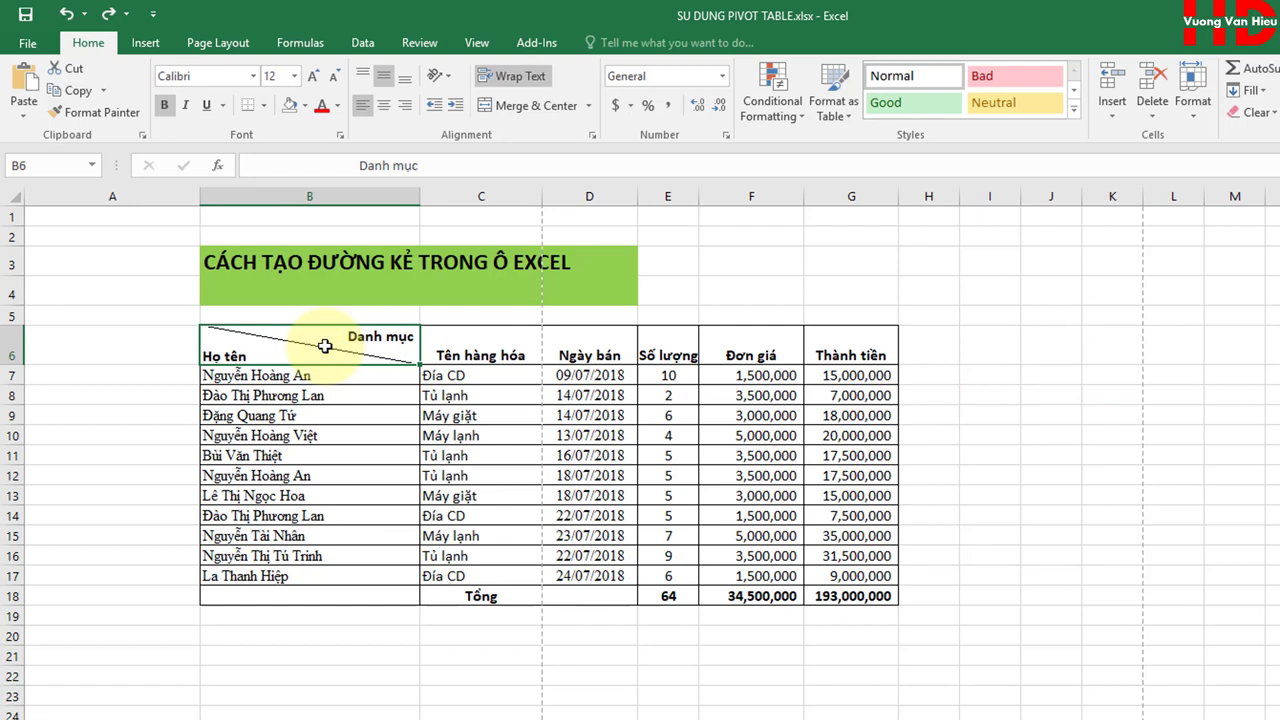
key(Delete)
- Insert a bold 'Danh mục' text box and move it into the top of B6
click(145, 45)
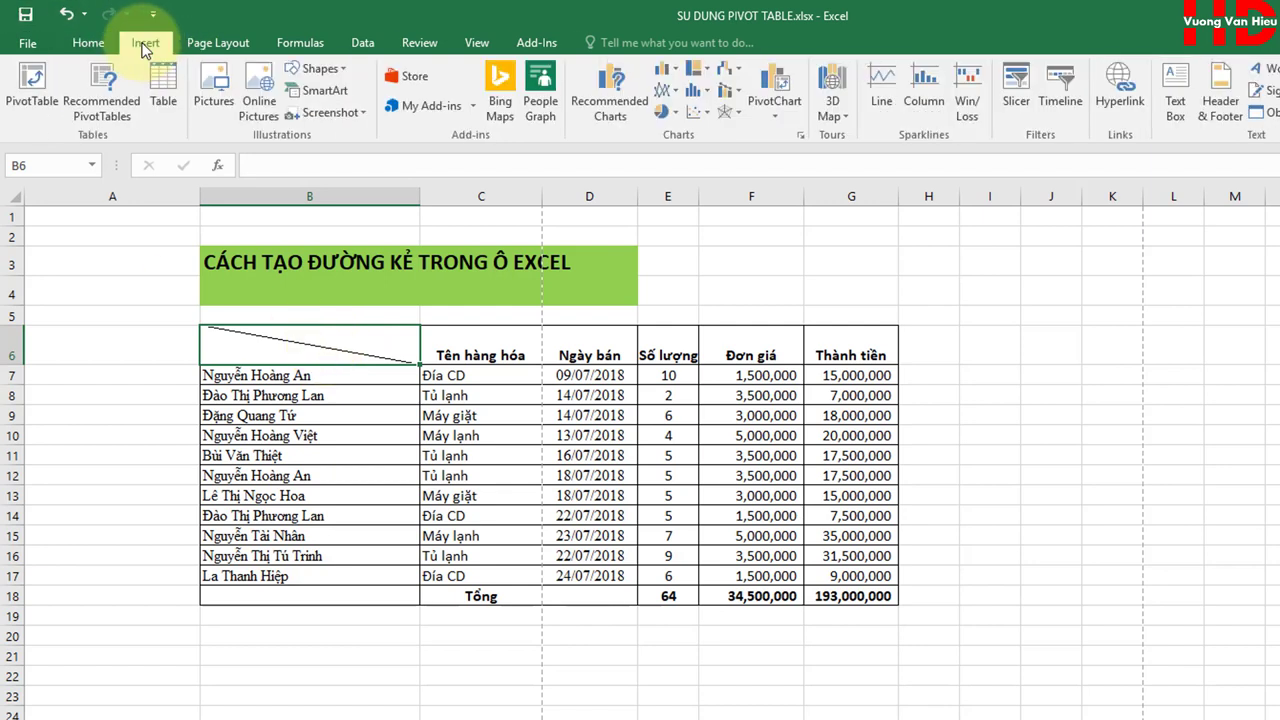
click(1176, 92)
drag(836, 247, 975, 289)
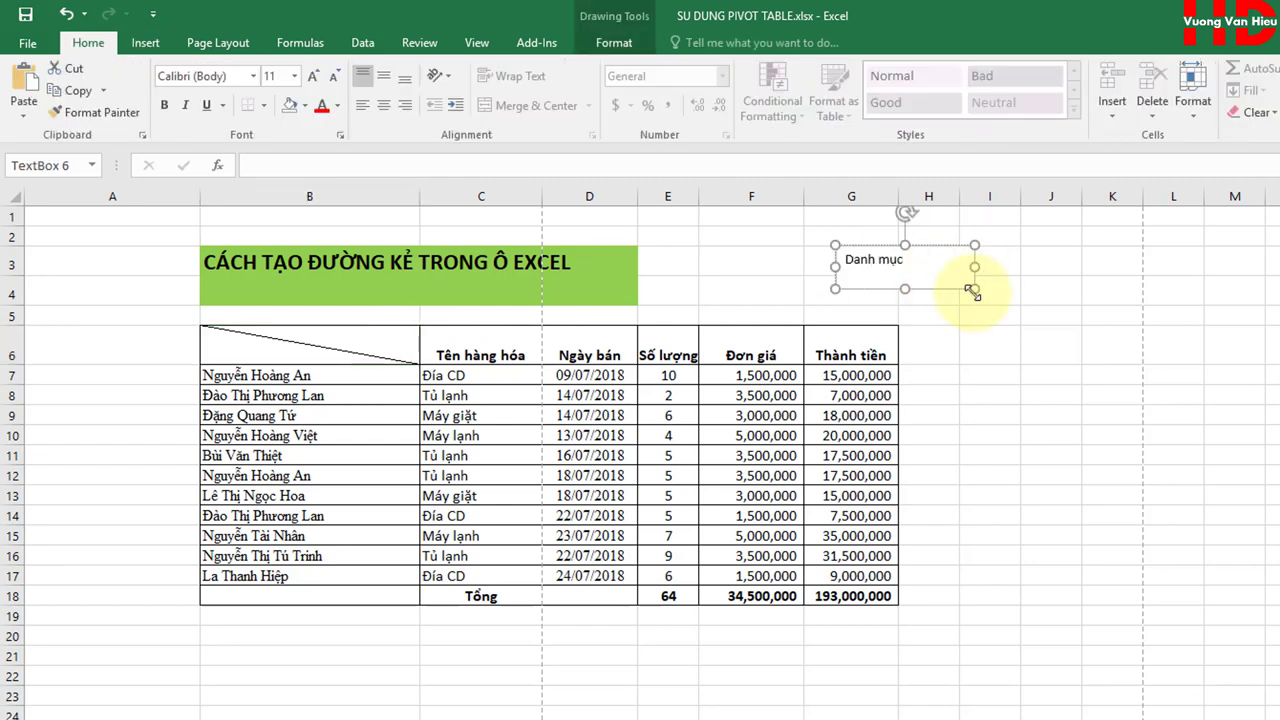
drag(974, 289, 775, 241)
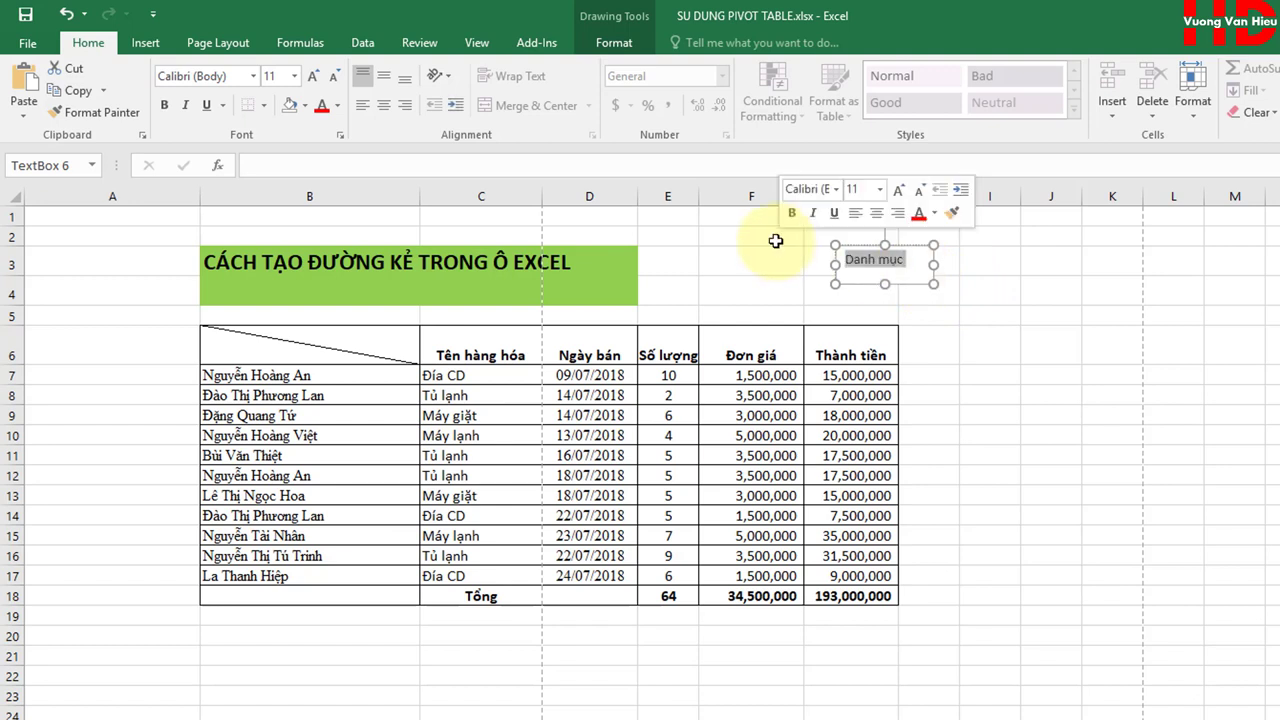
click(164, 105)
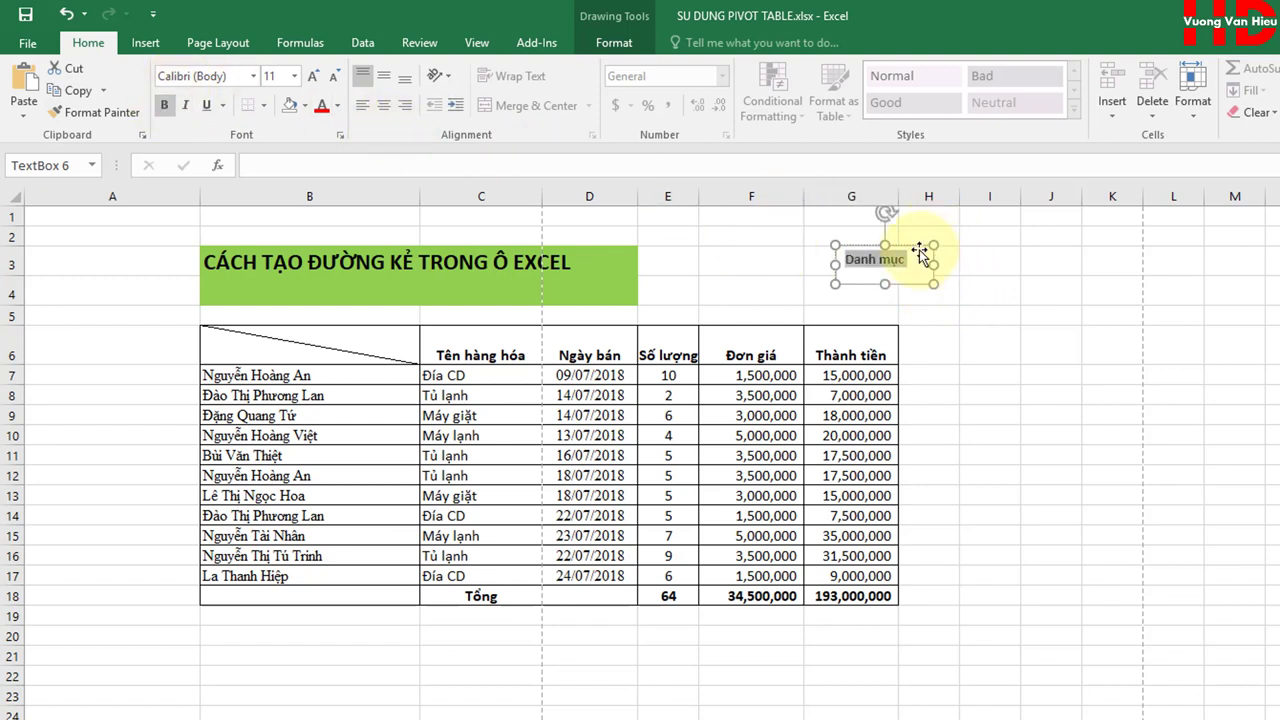
mouse_move(914, 247)
mouse_down()
mouse_move(378, 323)
mouse_move(400, 325)
mouse_up()
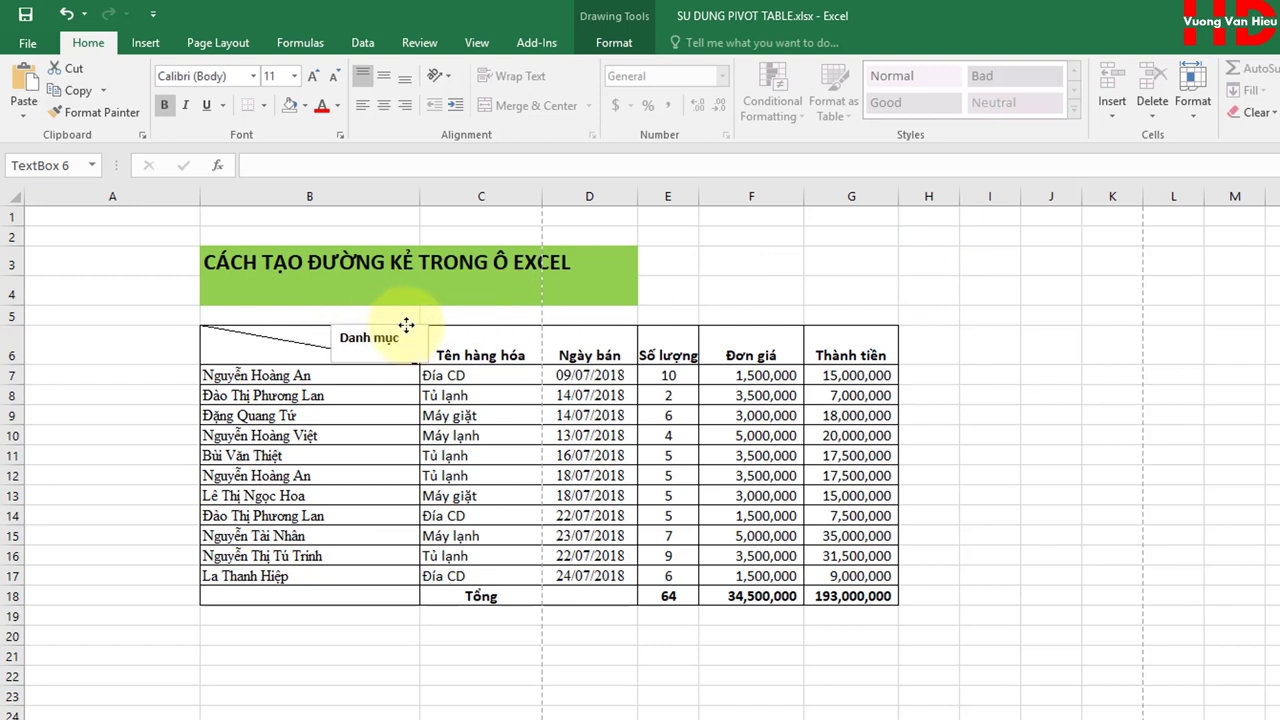
- Check the text box's placement in B6 and select it as a whole shape
click(780, 289)
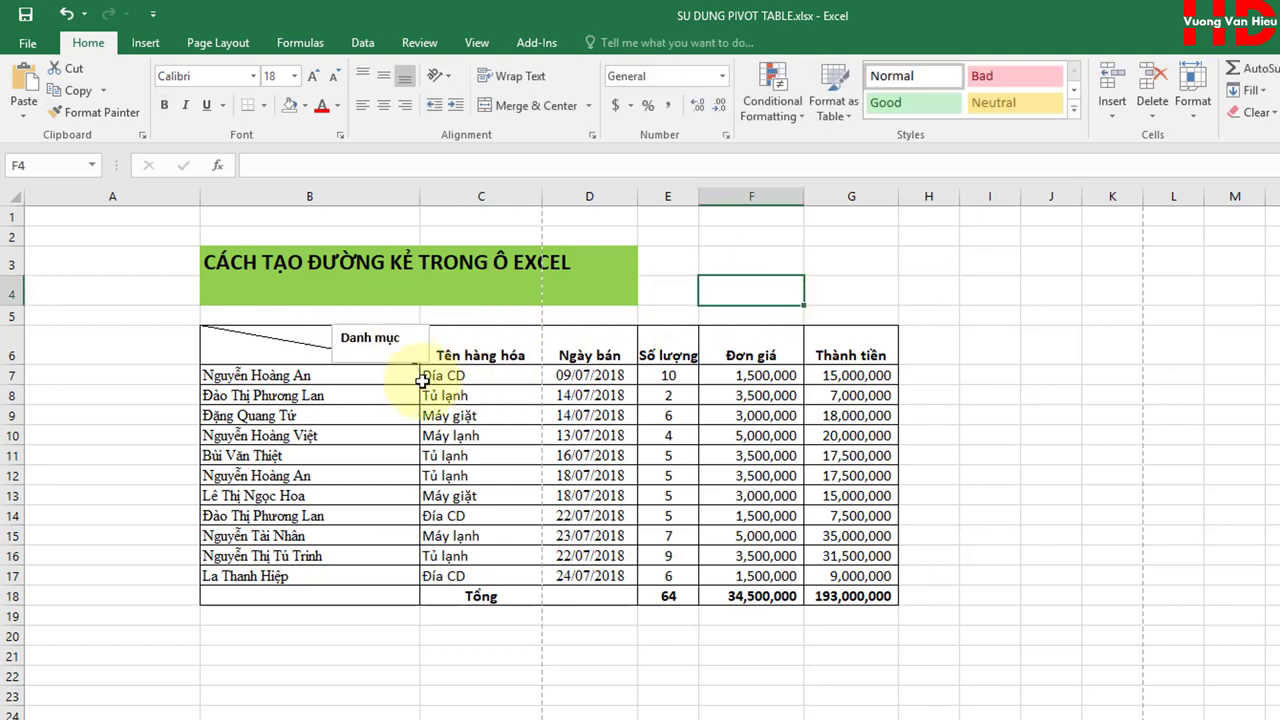
click(379, 347)
click(760, 288)
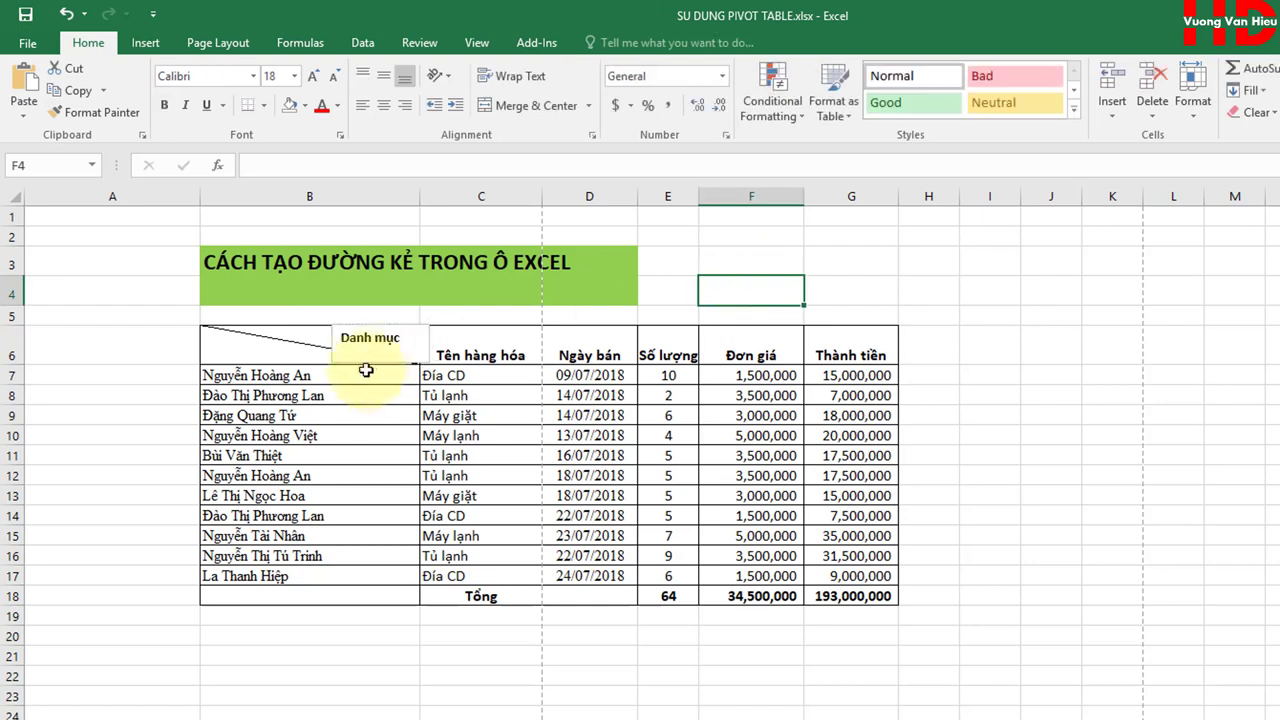
click(355, 363)
click(355, 363)
click(760, 289)
click(393, 355)
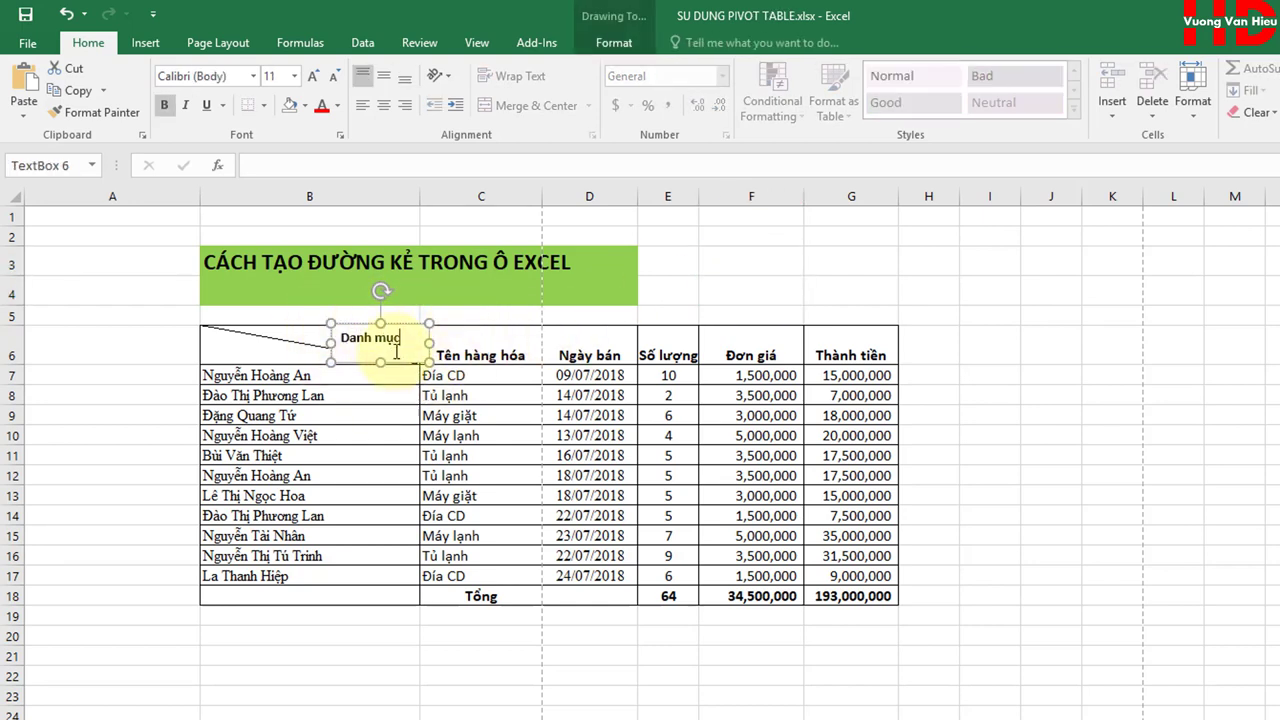
click(397, 360)
- Set the 'Danh mục' text box's Shape Outline and Shape Fill to none
click(616, 43)
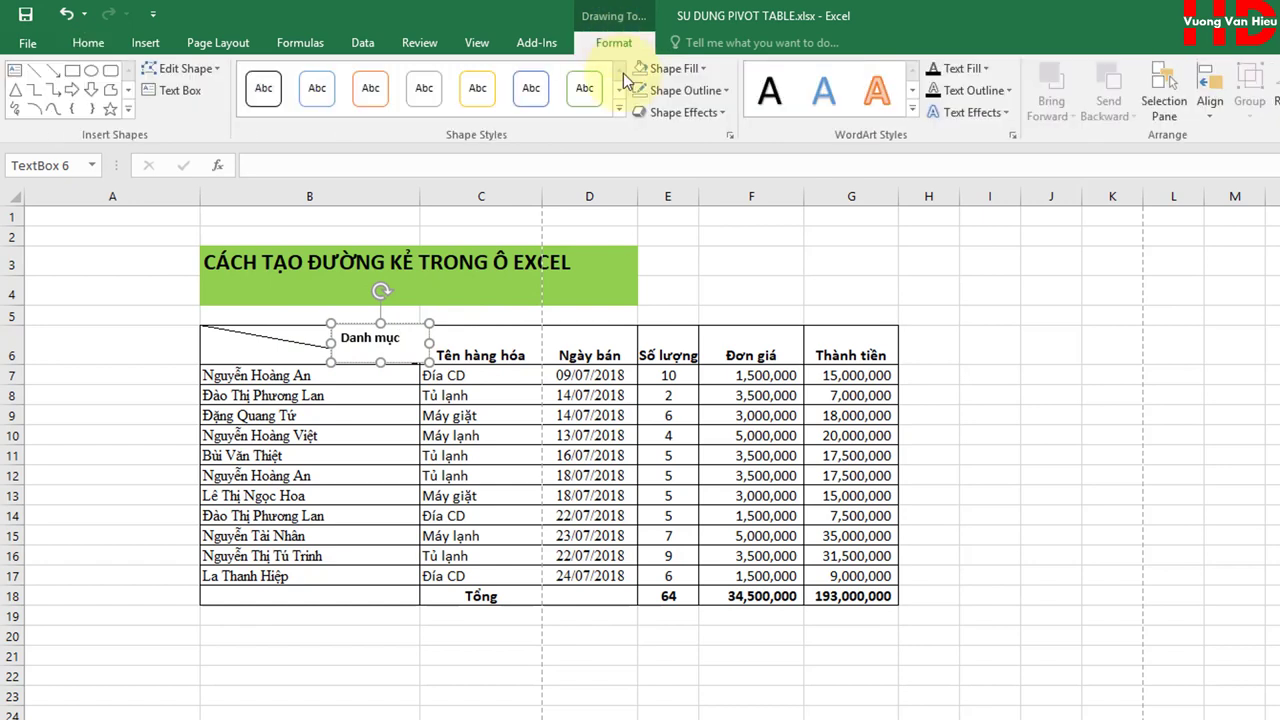
click(725, 91)
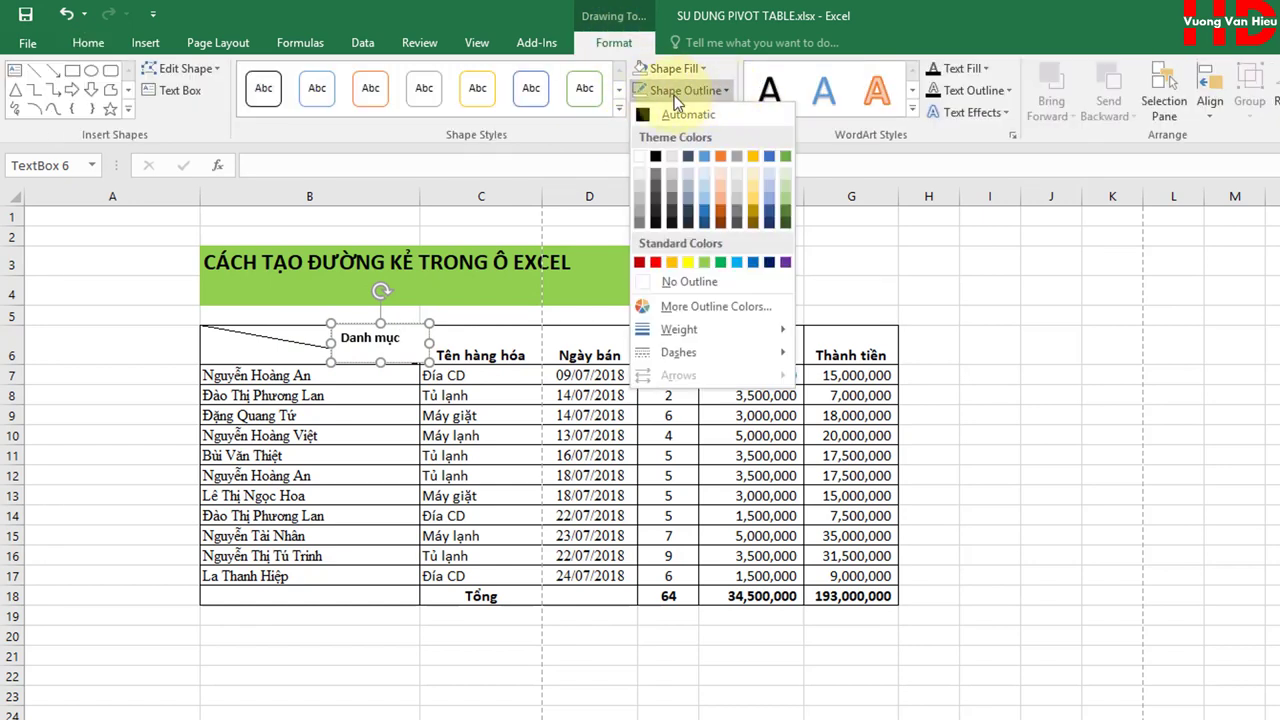
click(681, 281)
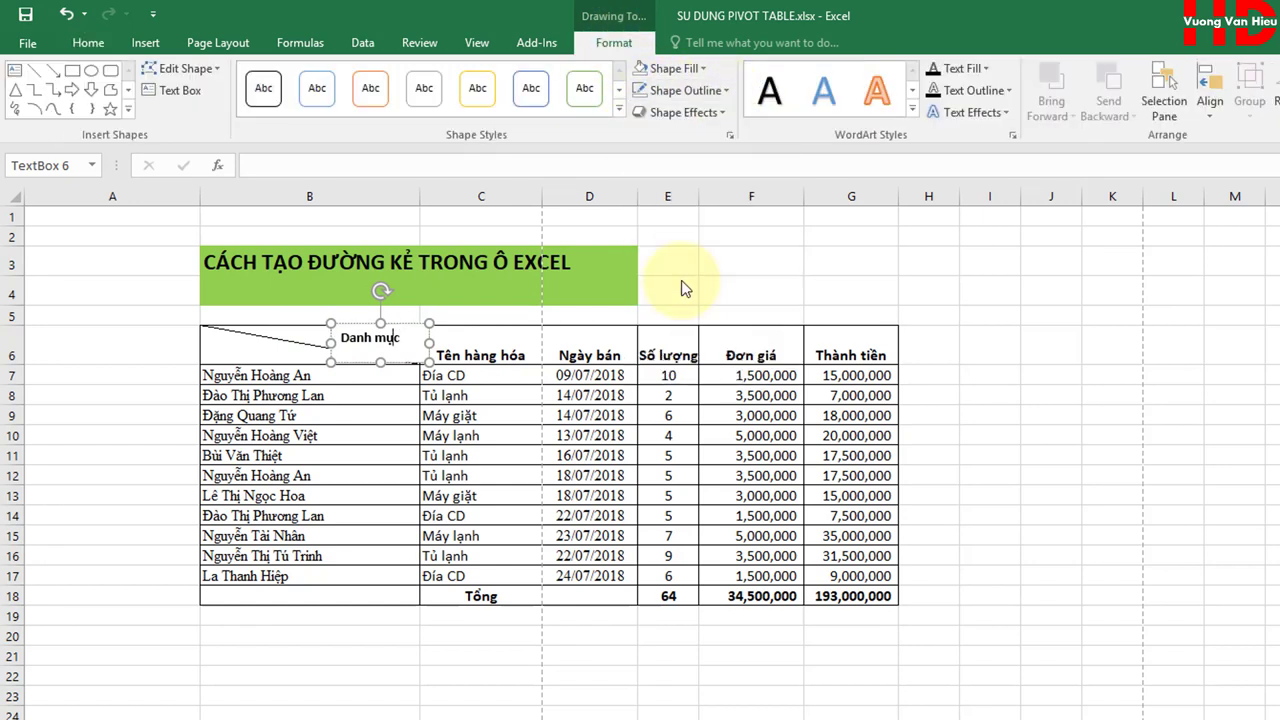
click(667, 68)
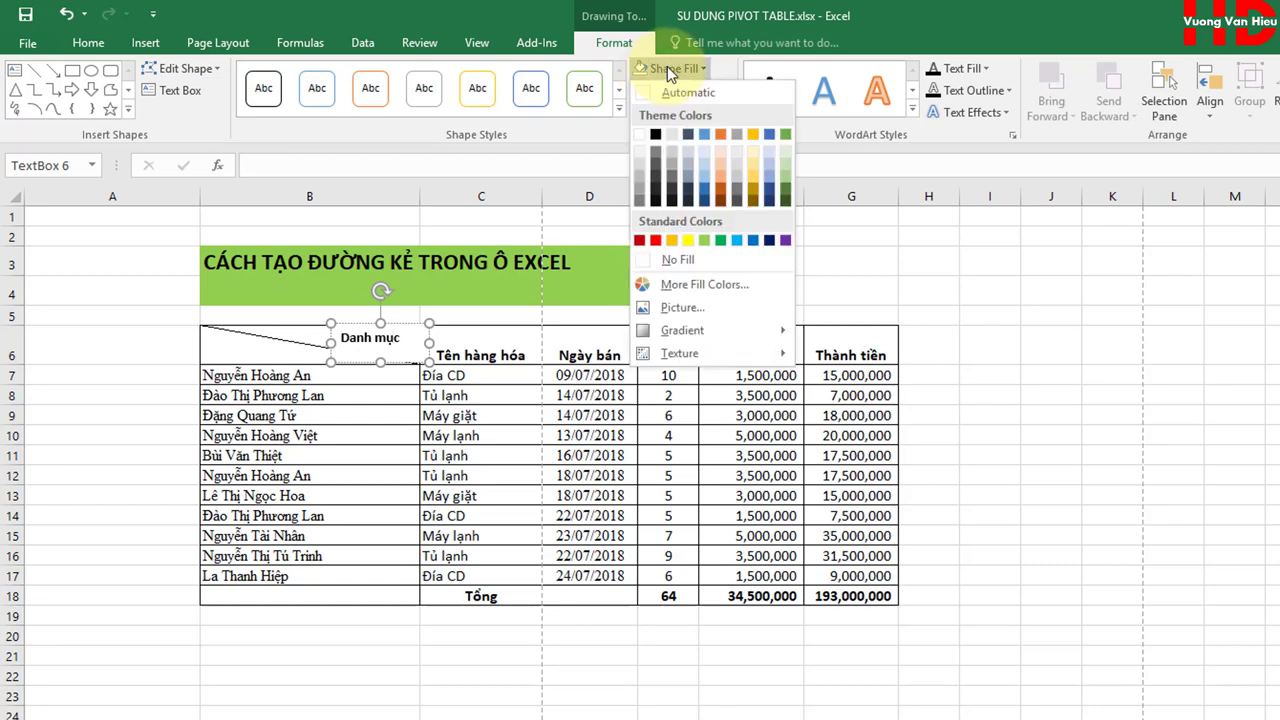
click(687, 260)
click(1008, 263)
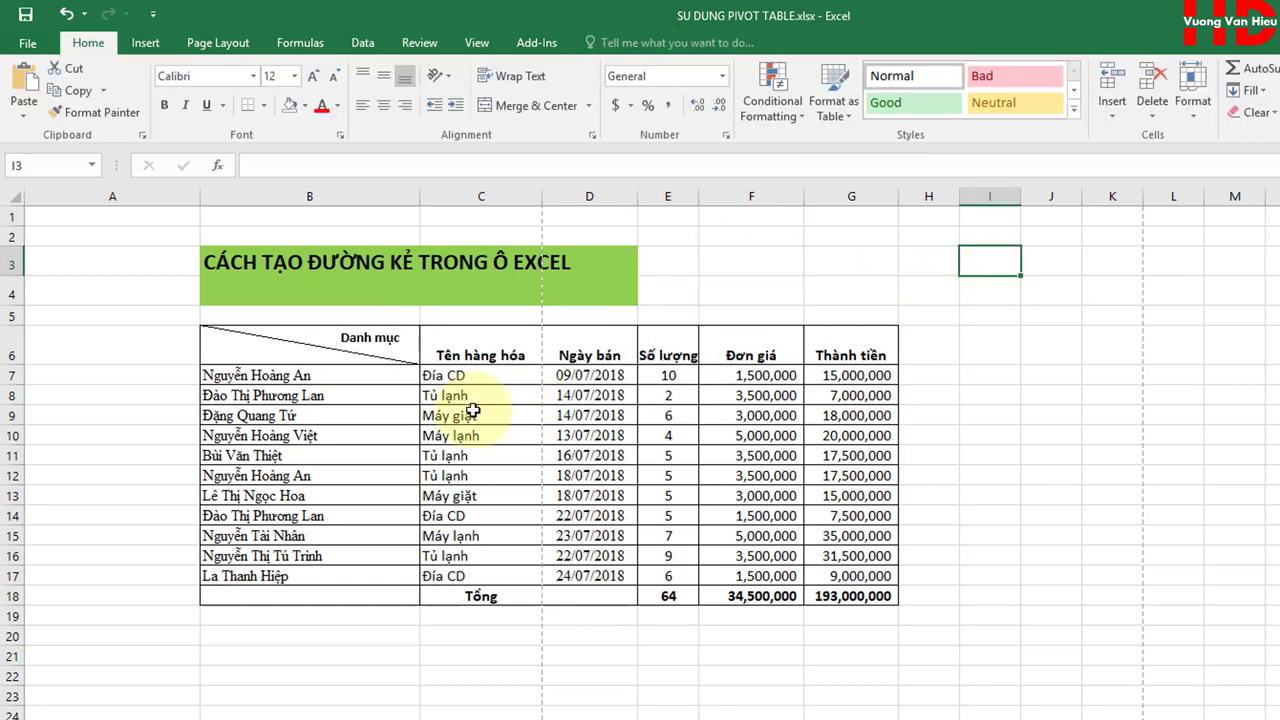
click(403, 337)
click(1037, 266)
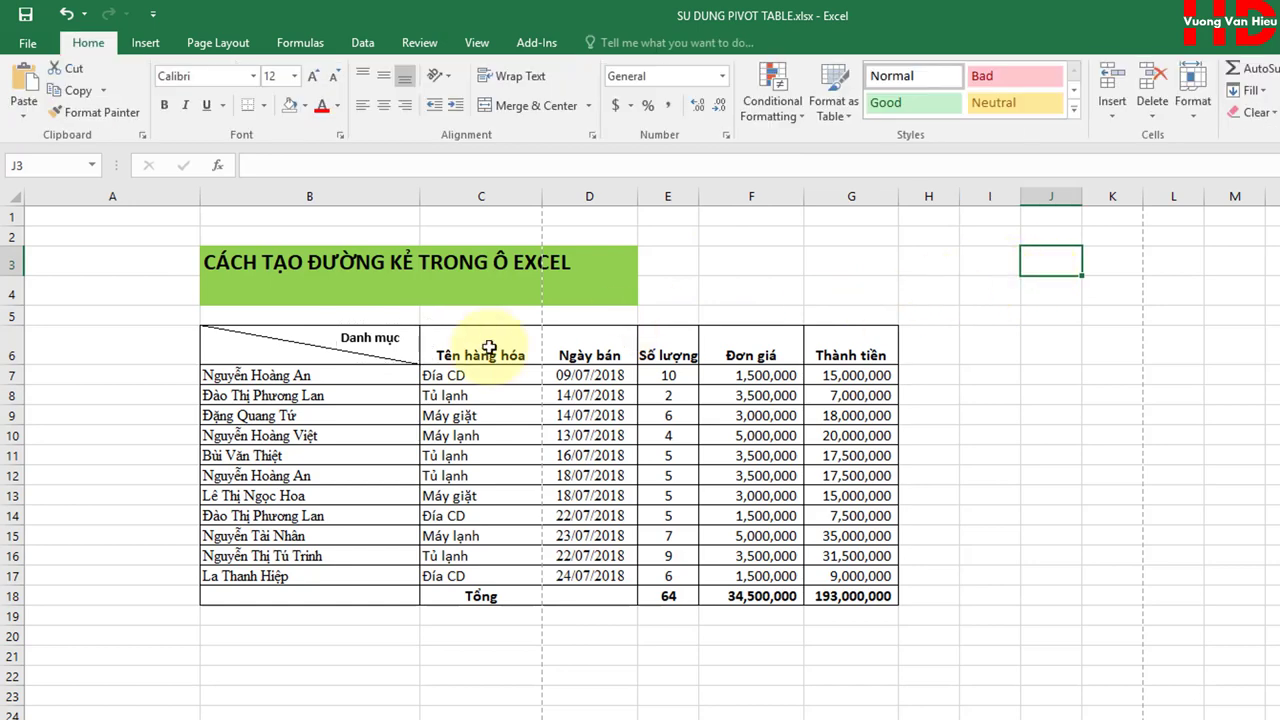
click(372, 324)
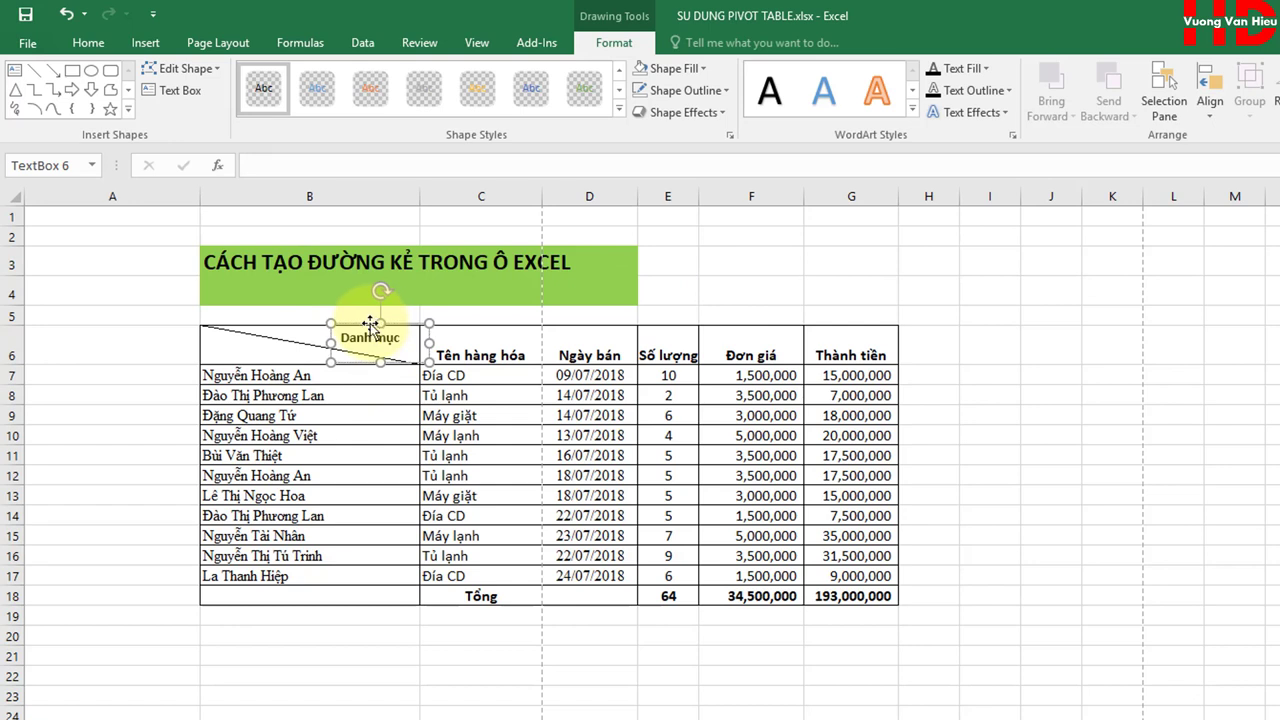
- Paste a copy of the 'Danh mục' box into B6's lower left and retype it as 'Họ tên'
click(210, 350)
key(ctrl+v)
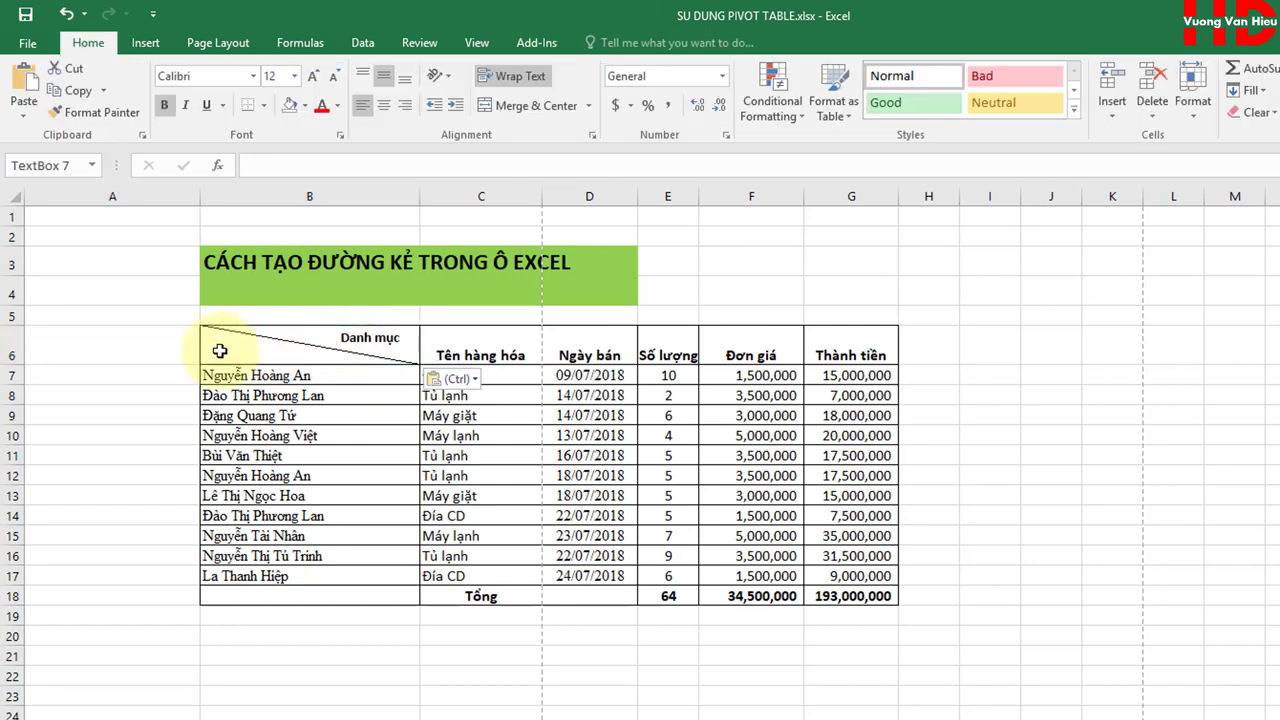
mouse_move(276, 325)
mouse_down()
mouse_move(281, 337)
mouse_move(159, 352)
mouse_up()
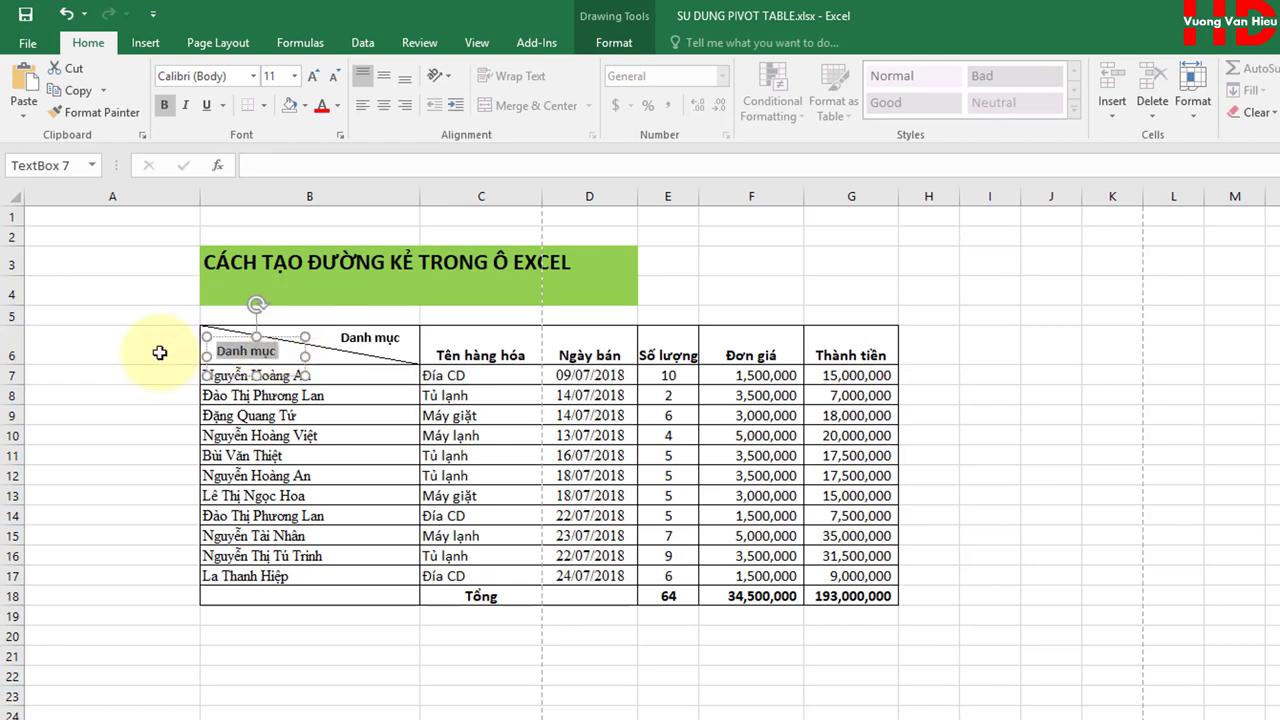
text(Jp)
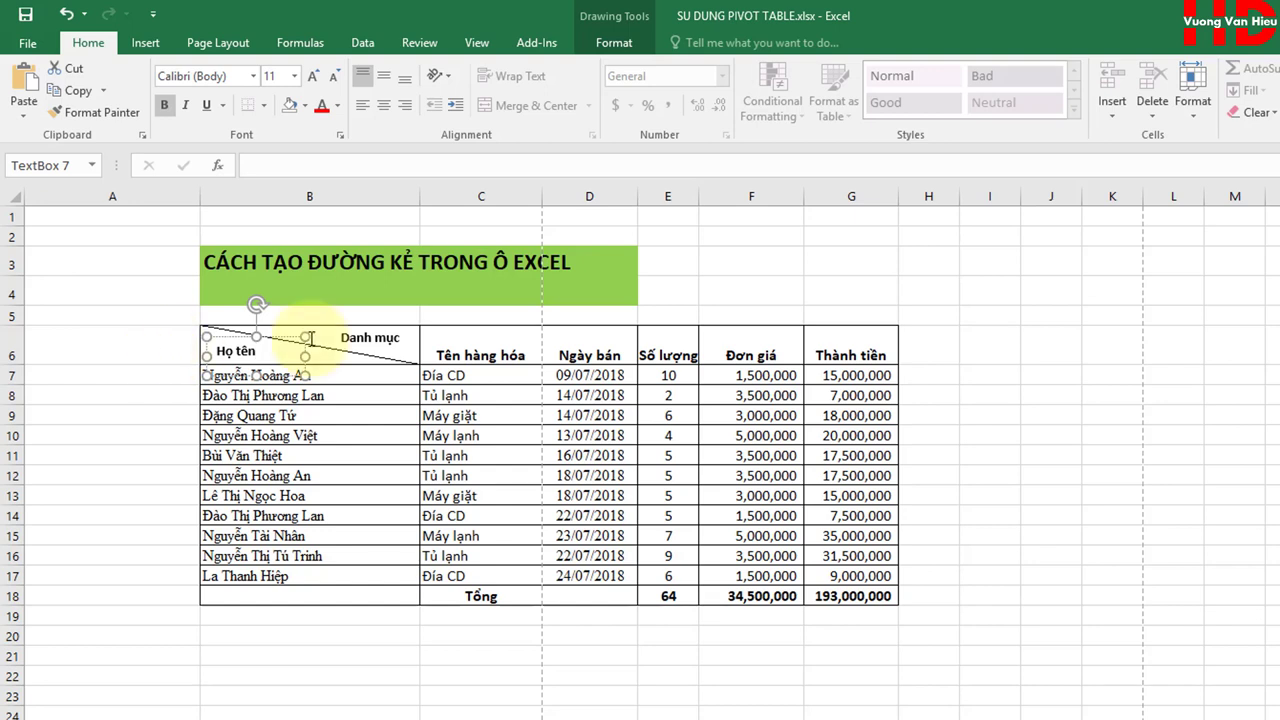
click(821, 262)
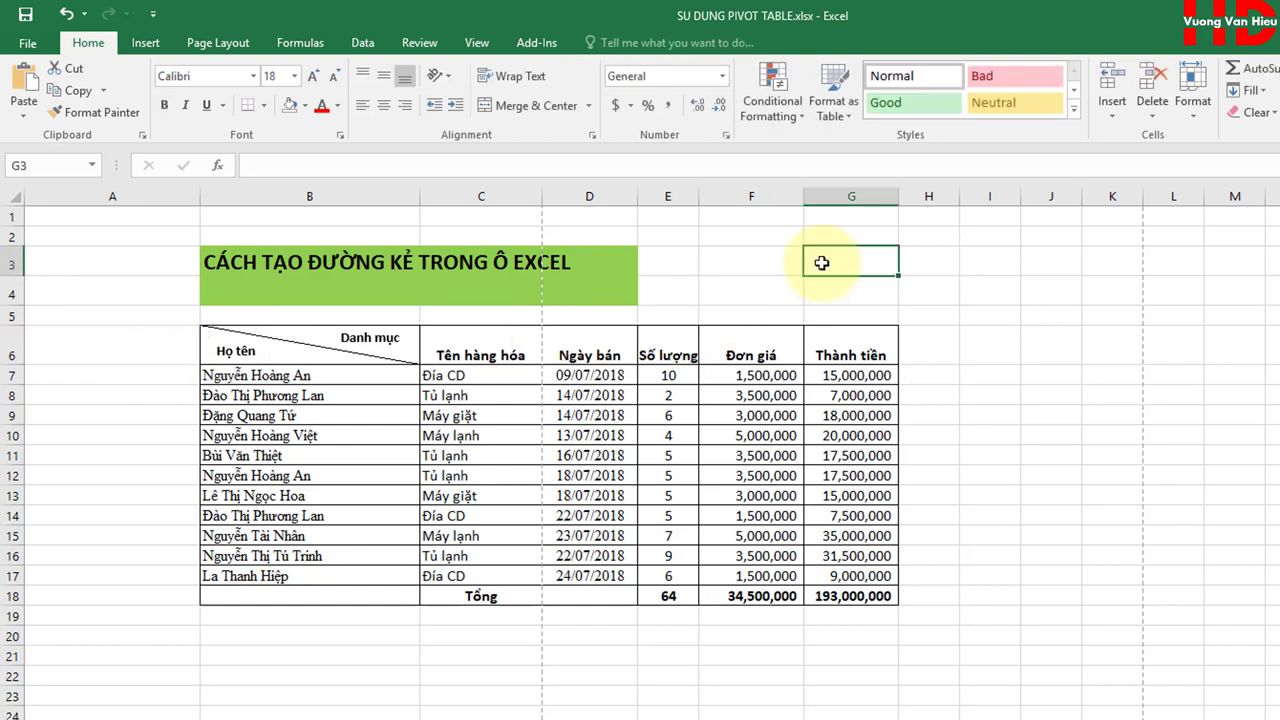
- Nudge the 'Danh mục' box slightly right into B6's upper-right corner
click(358, 337)
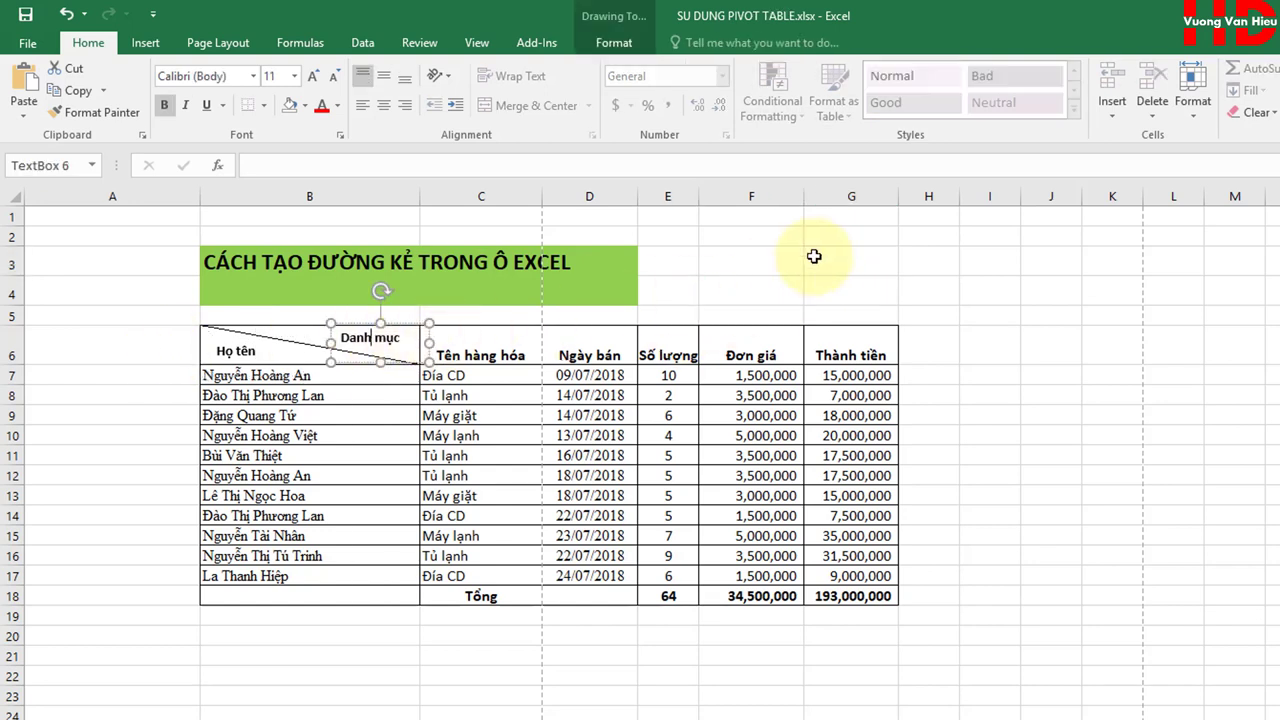
drag(390, 325, 400, 324)
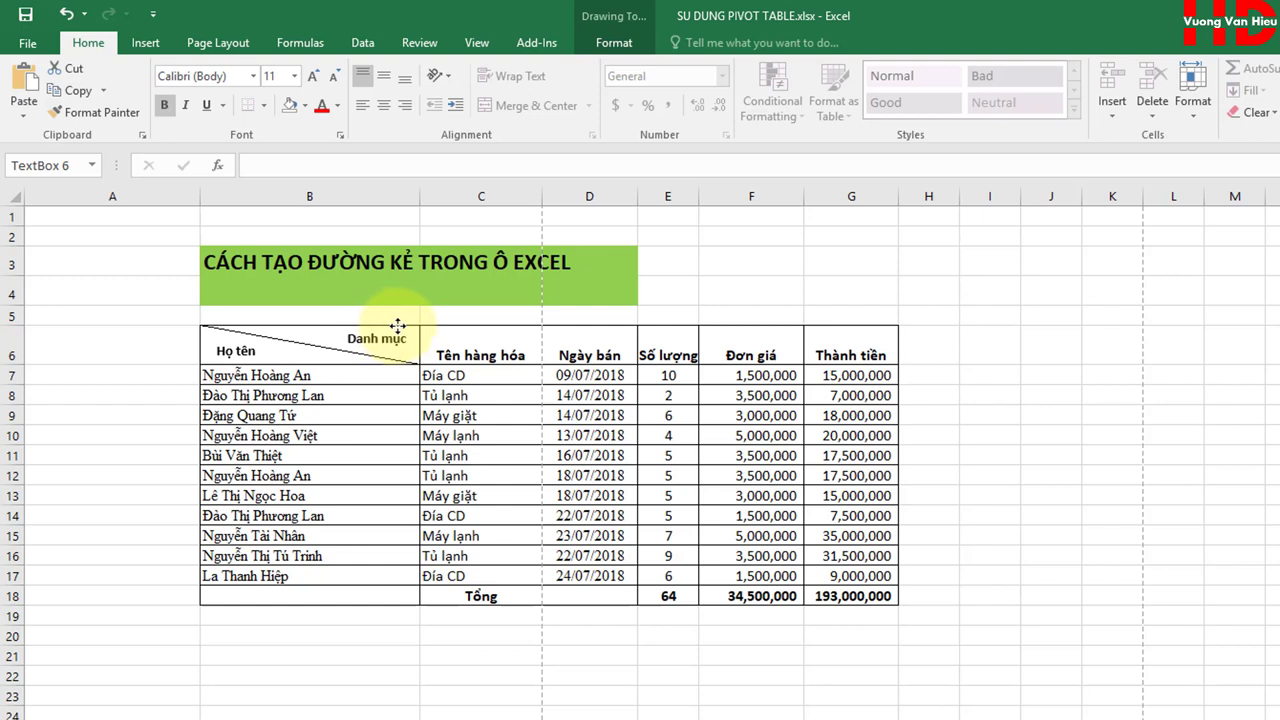
drag(398, 325, 400, 325)
click(851, 262)
click(975, 472)
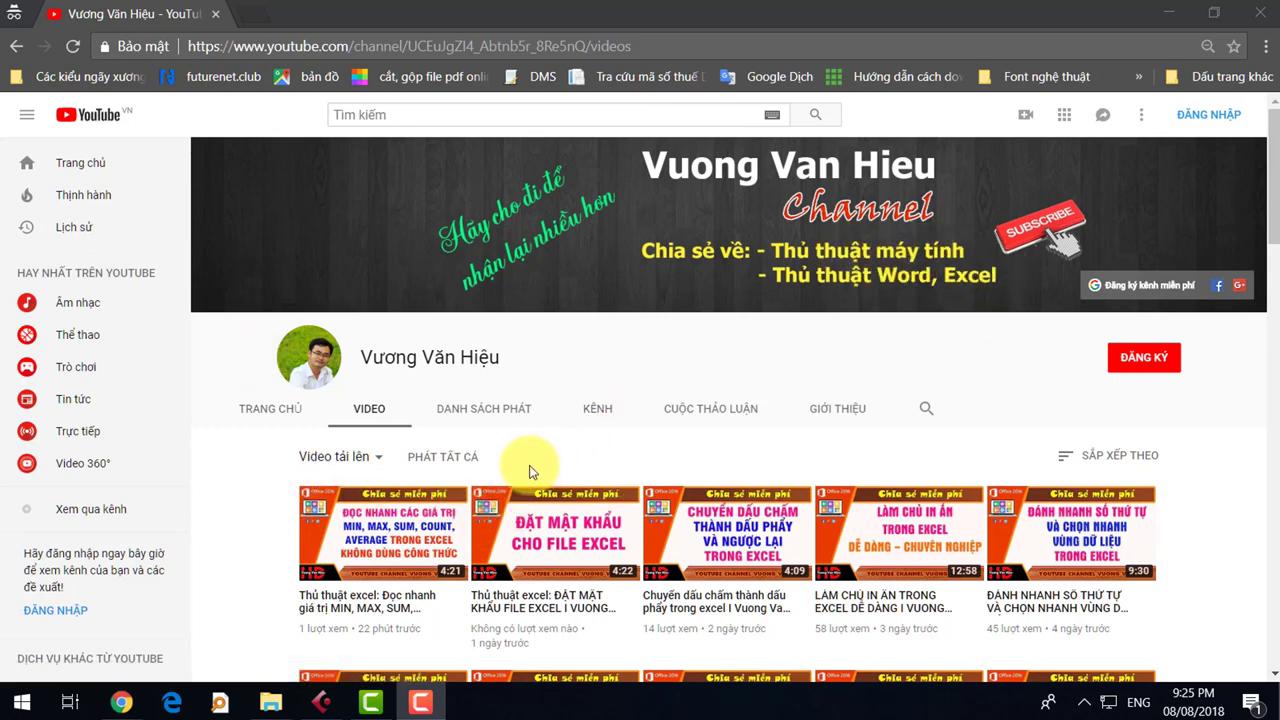
- Scroll the channel's video list to show a second row of Excel tip uploads
scroll(530, 465, down, 1)
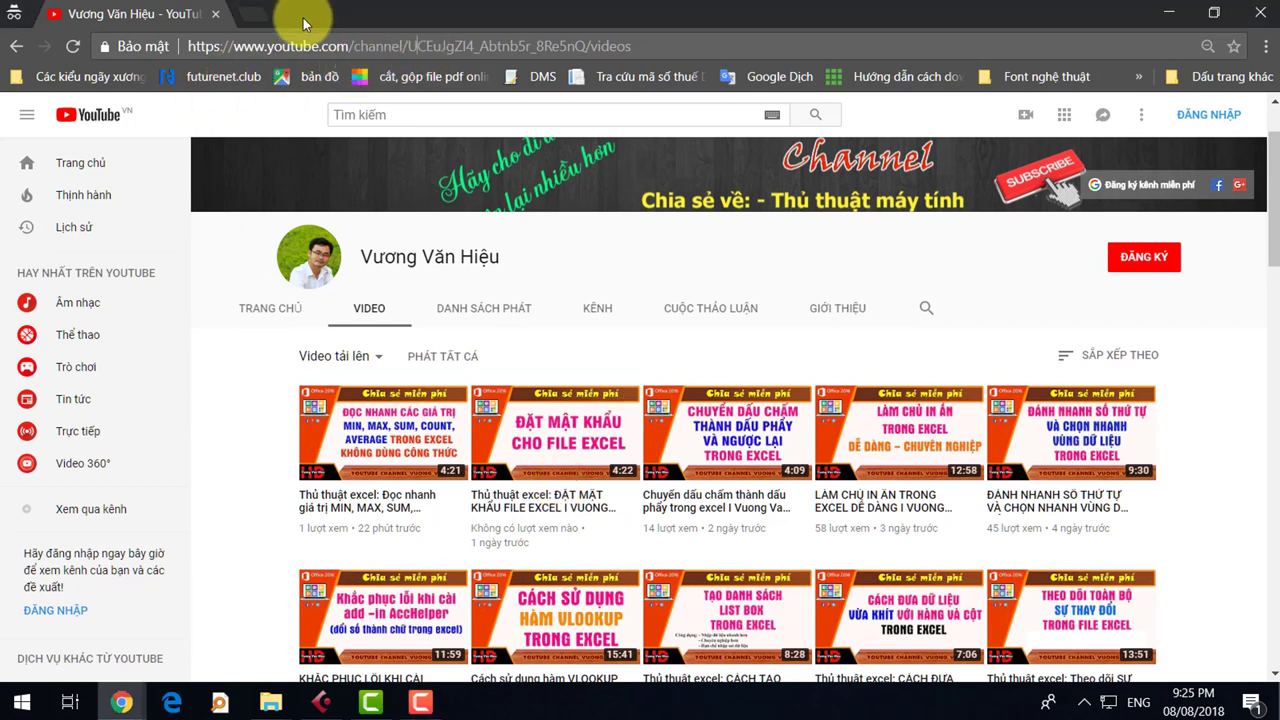
- Open YouTube in a new browser tab
click(262, 18)
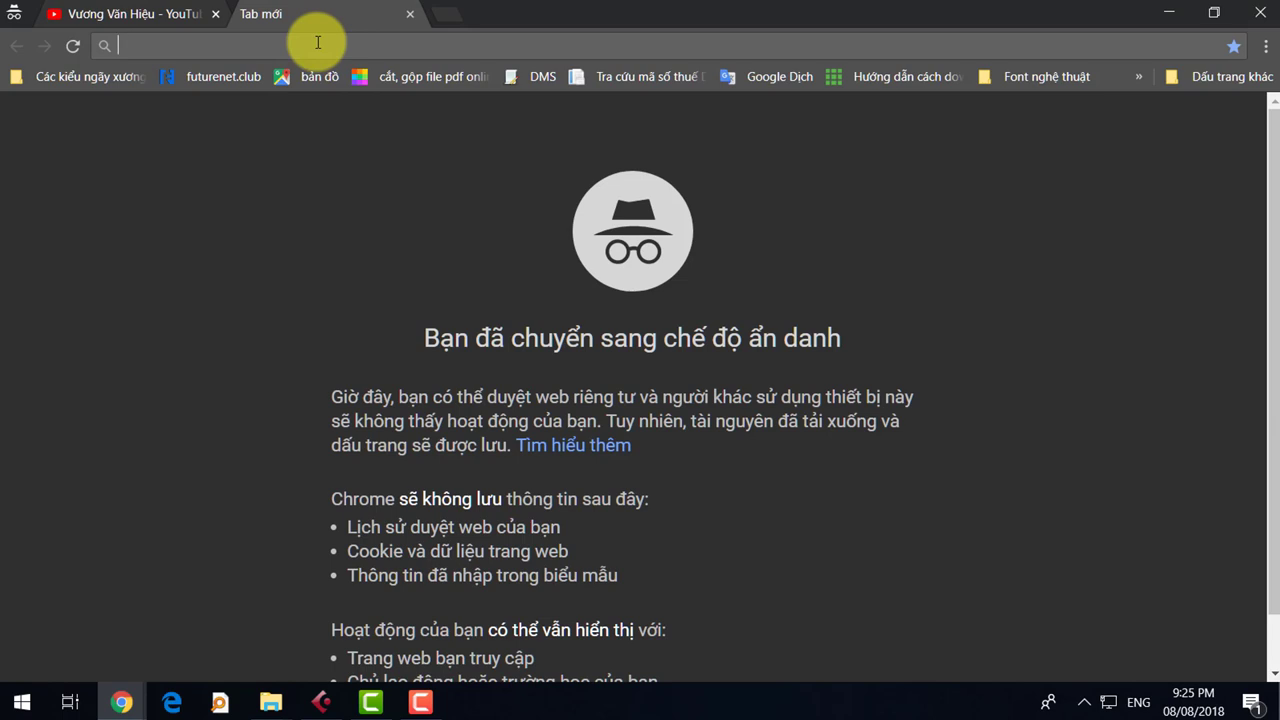
text(youtub)
key(Return)
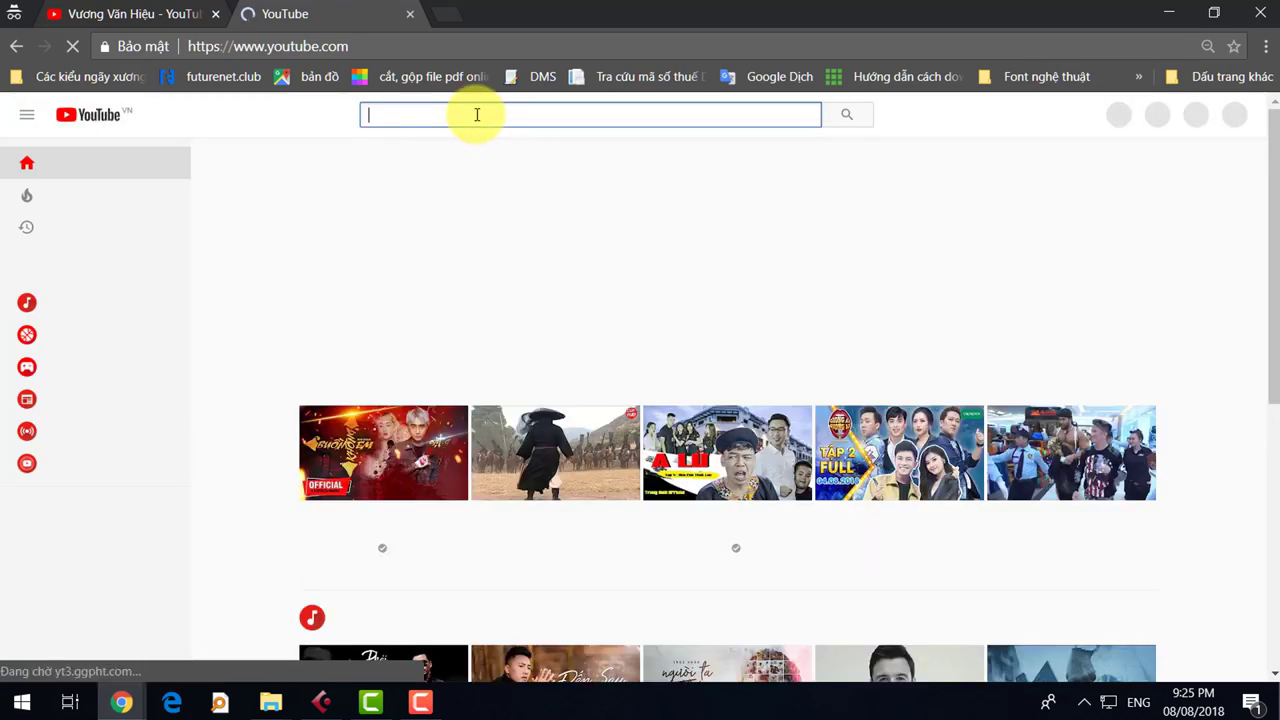
- Search YouTube for 'vuong van hieu' and open the channel from the results
text(vuong vamn)
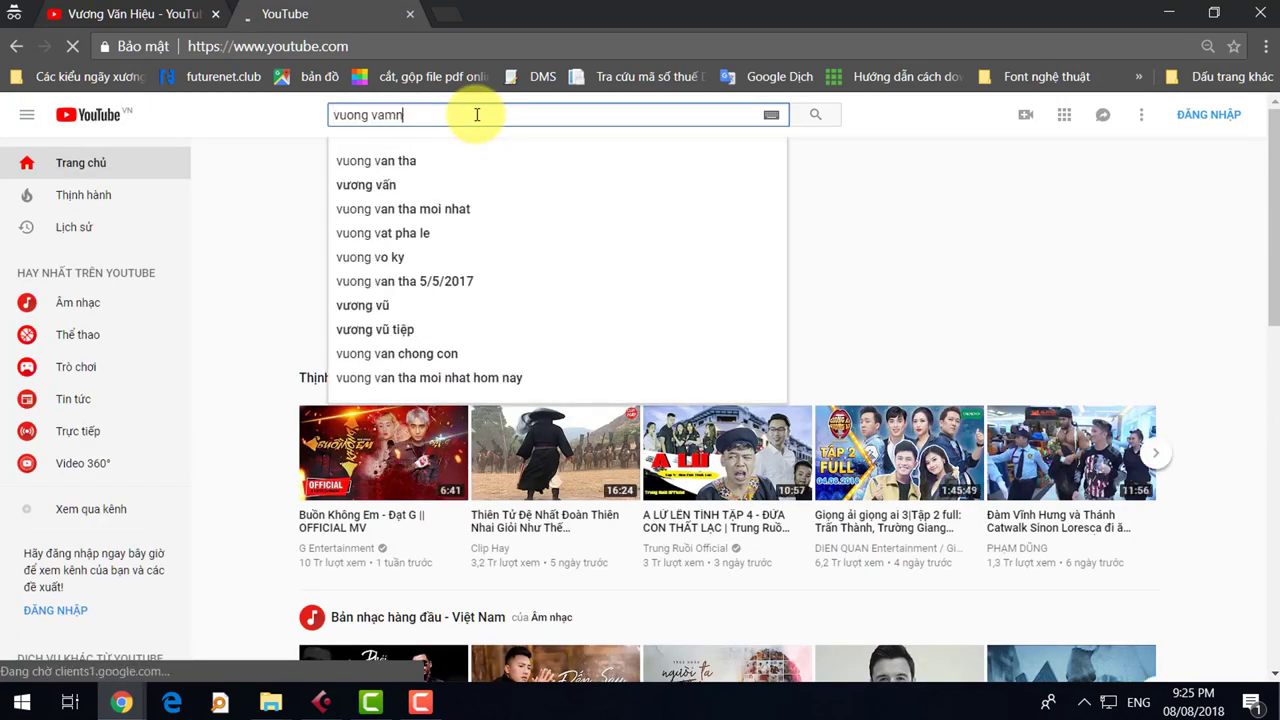
key(BackSpace)
key(BackSpace)
text(mn)
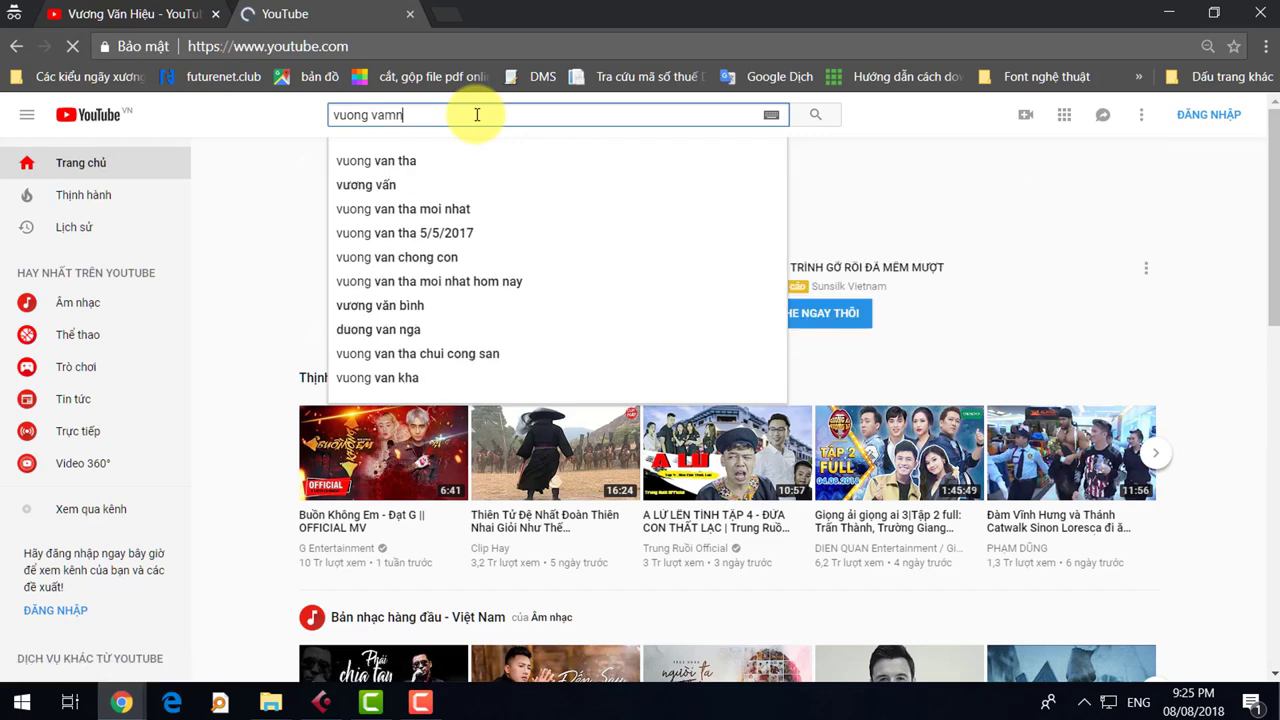
key(BackSpace)
key(BackSpace)
text(n hieu)
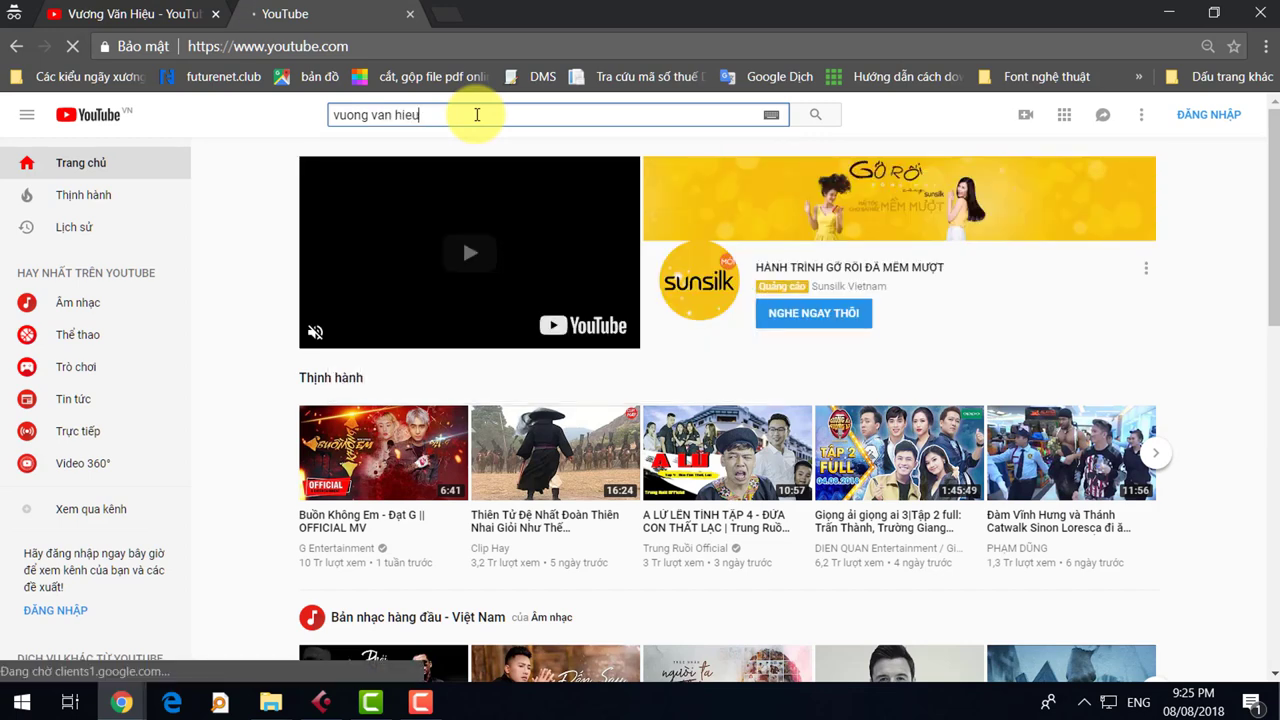
key(Return)
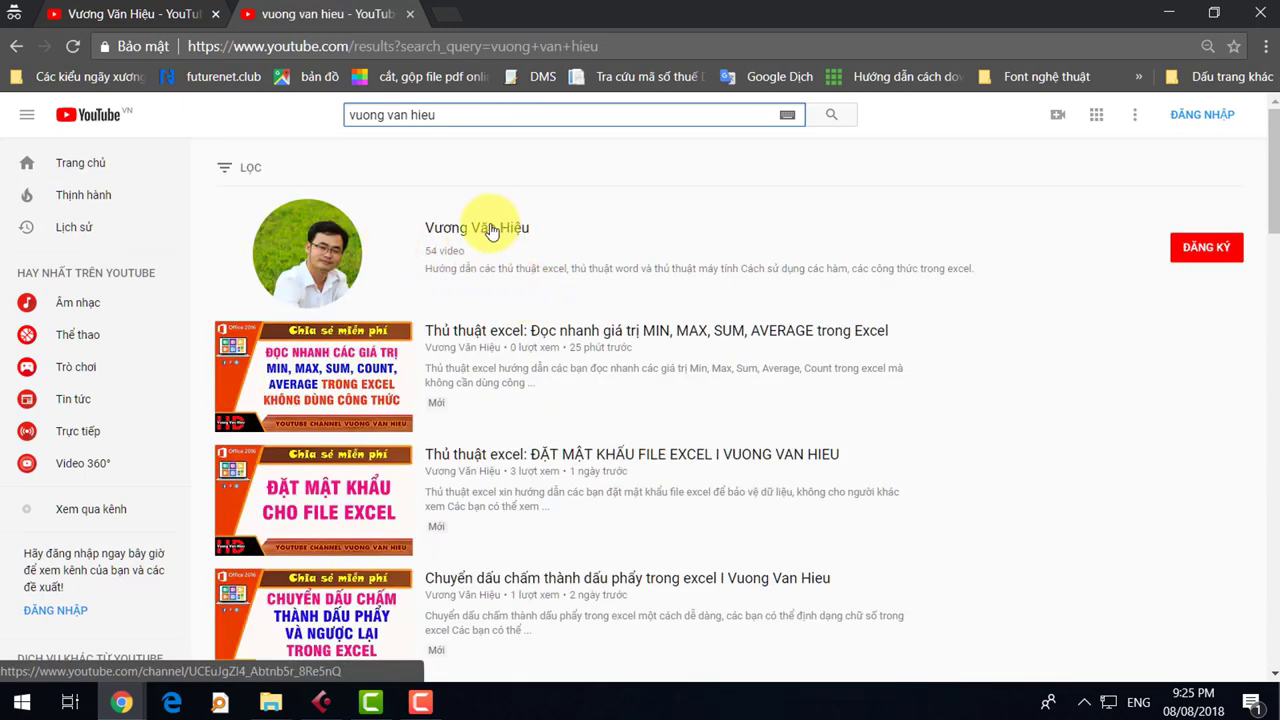
click(491, 231)
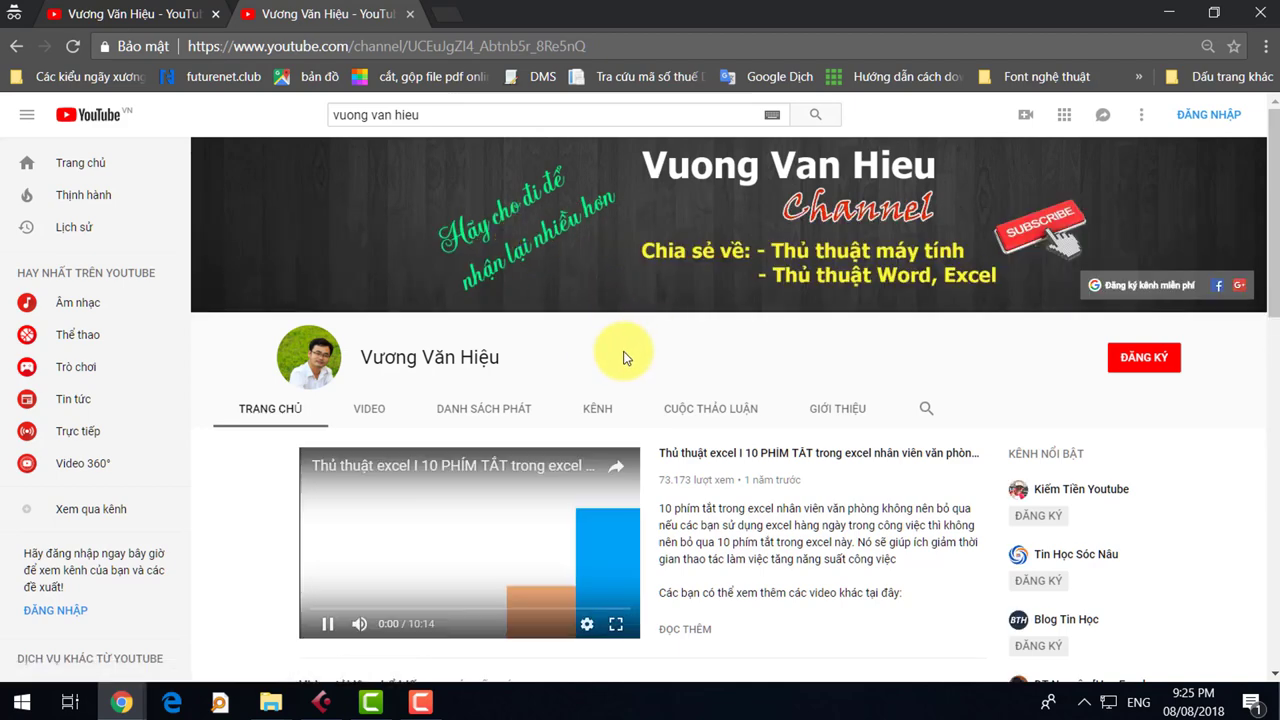
- Pause the channel's featured video and scroll around its home page
scroll(746, 421, down, 2)
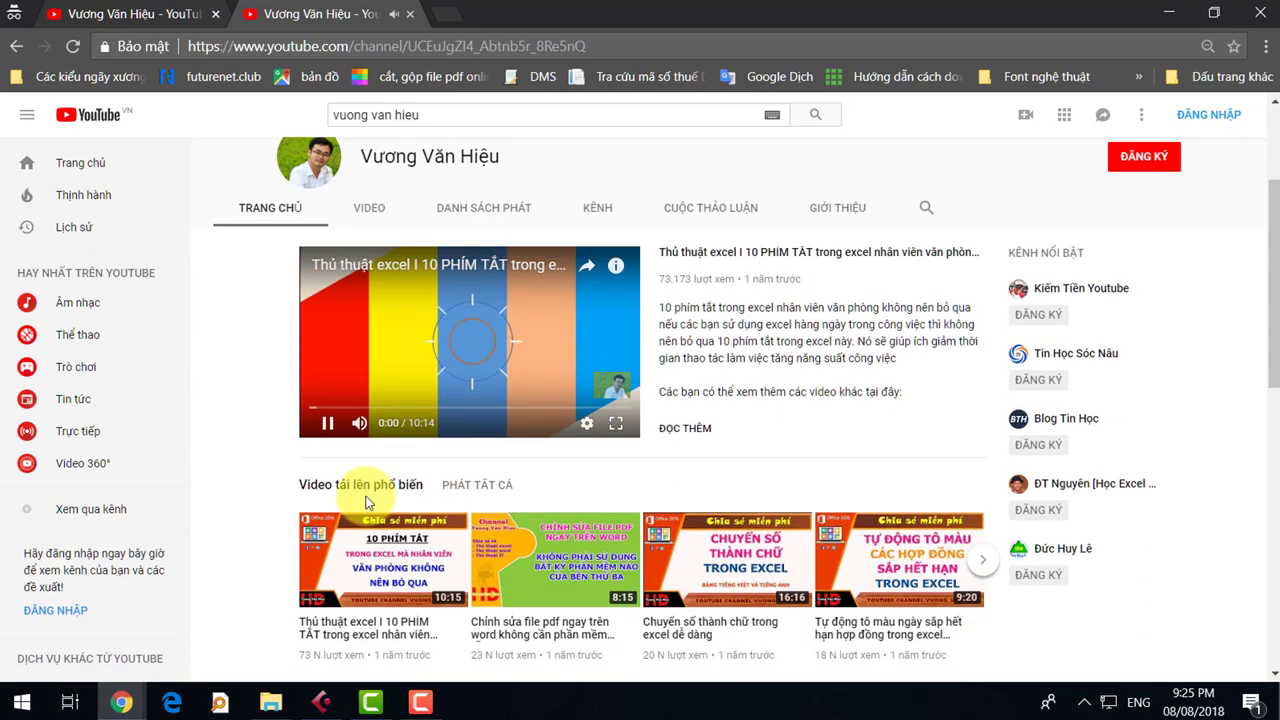
click(327, 423)
scroll(657, 452, down, 3)
scroll(657, 452, down, 3)
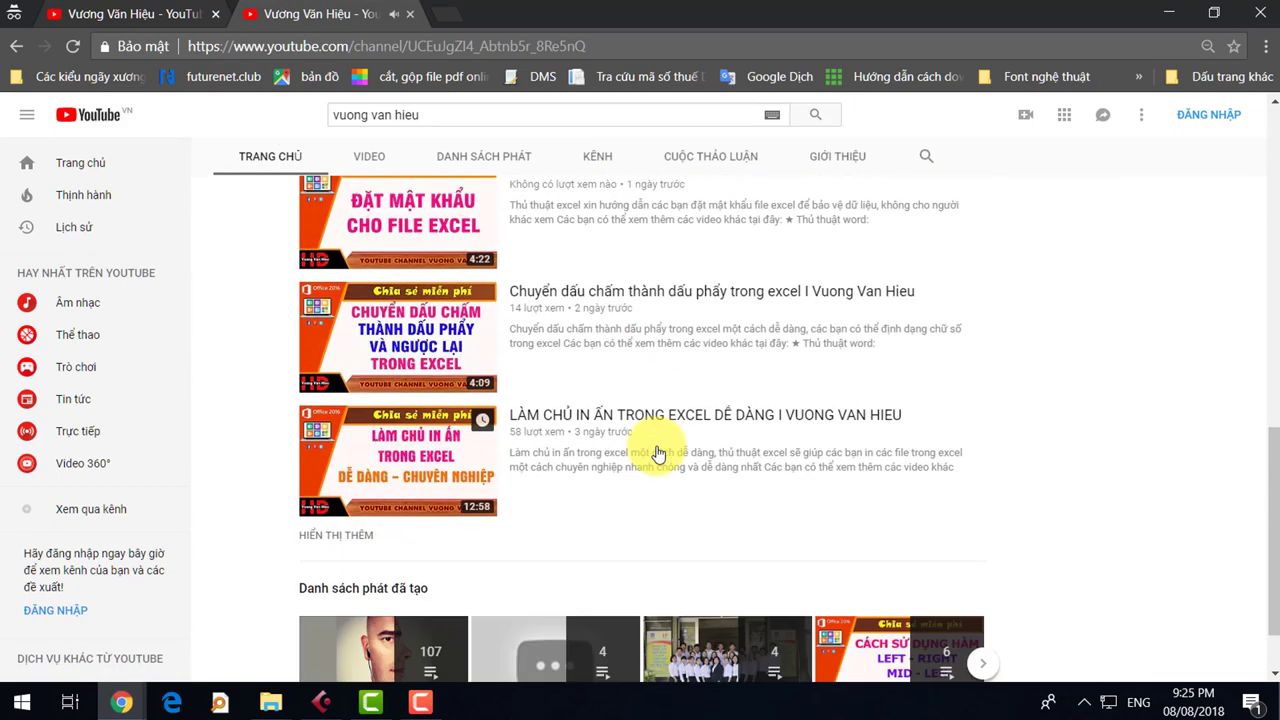
scroll(657, 452, up, 3)
scroll(651, 449, up, 3)
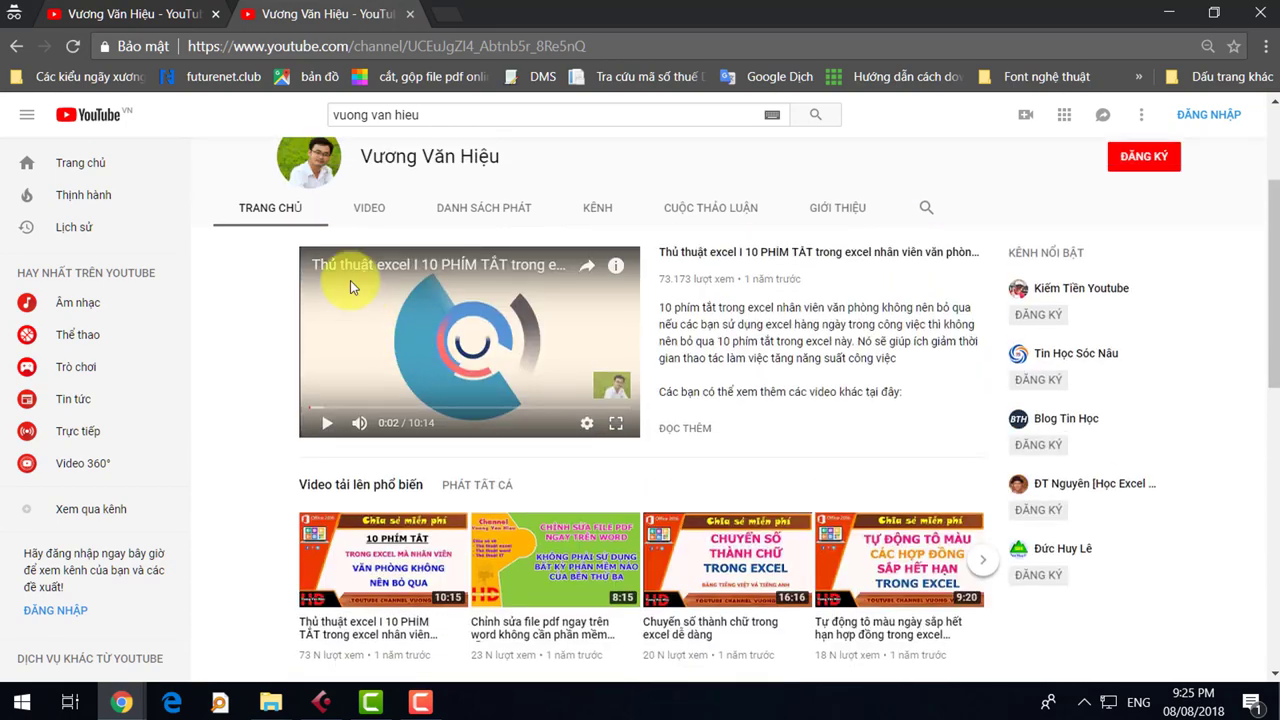
- Scroll through the channel's full uploads list, then show its playlists (DANH SÁCH PHÁT)
click(369, 210)
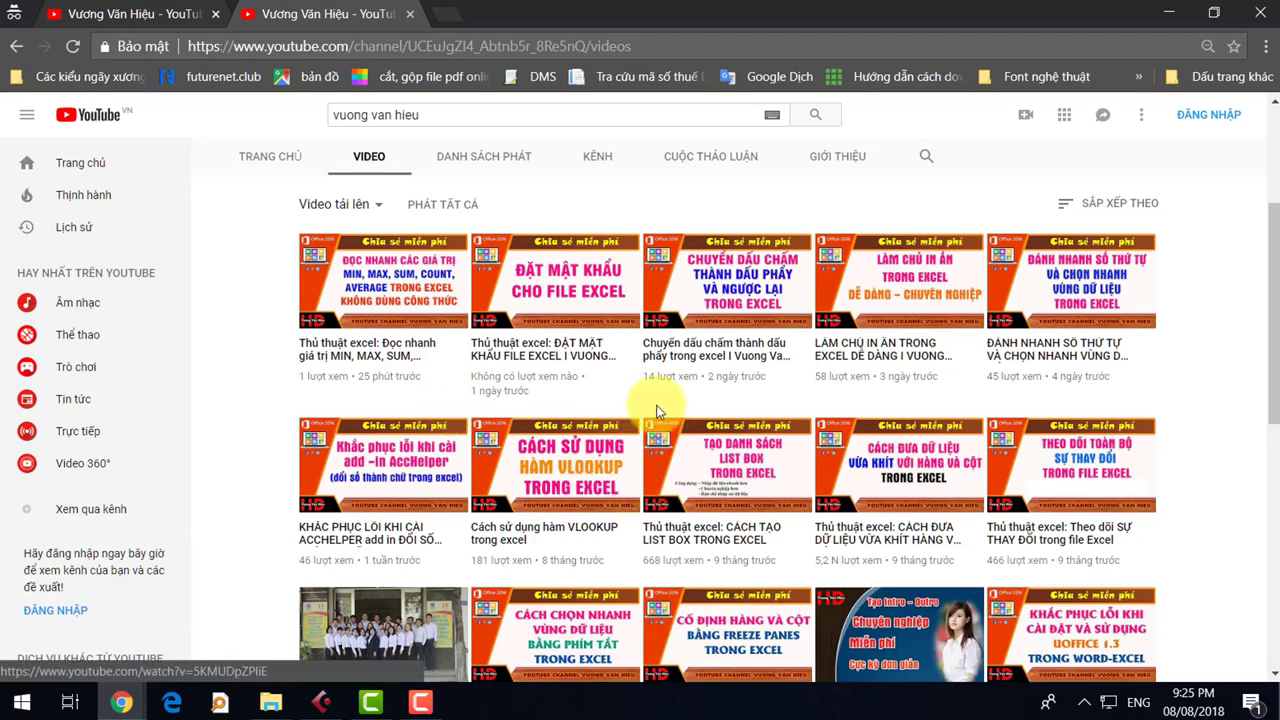
scroll(685, 465, down, 1)
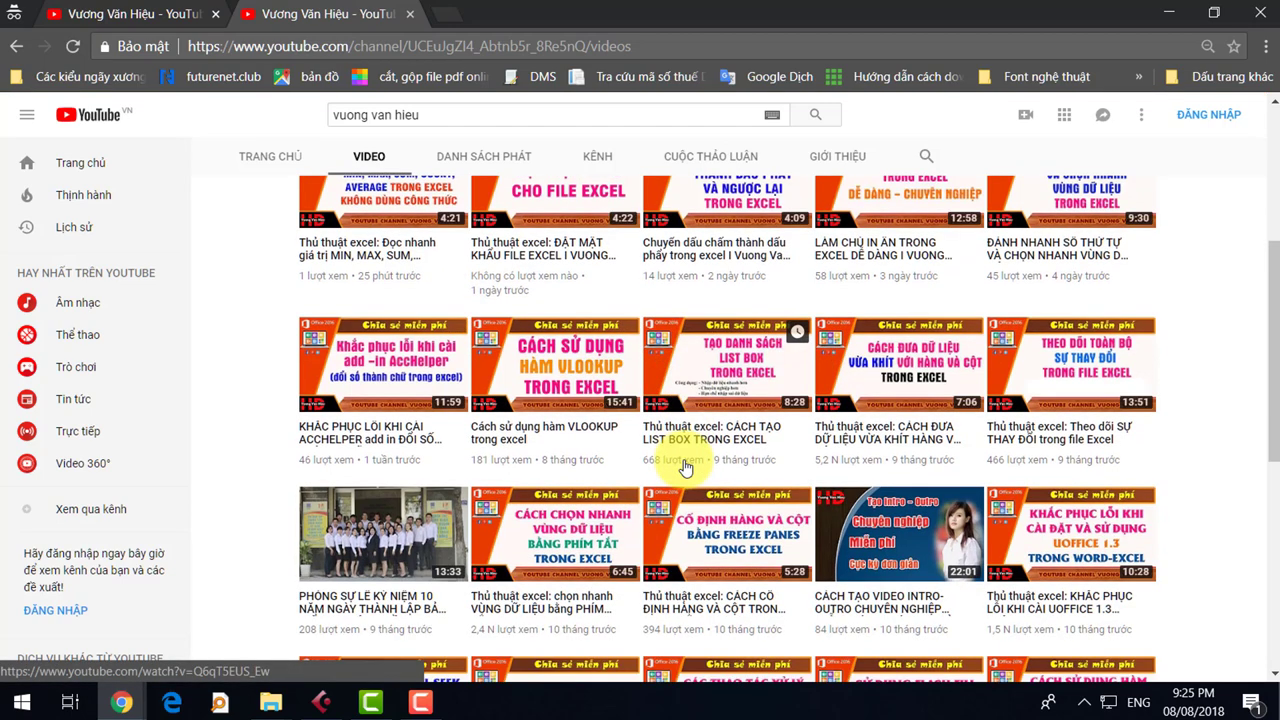
scroll(680, 466, down, 2)
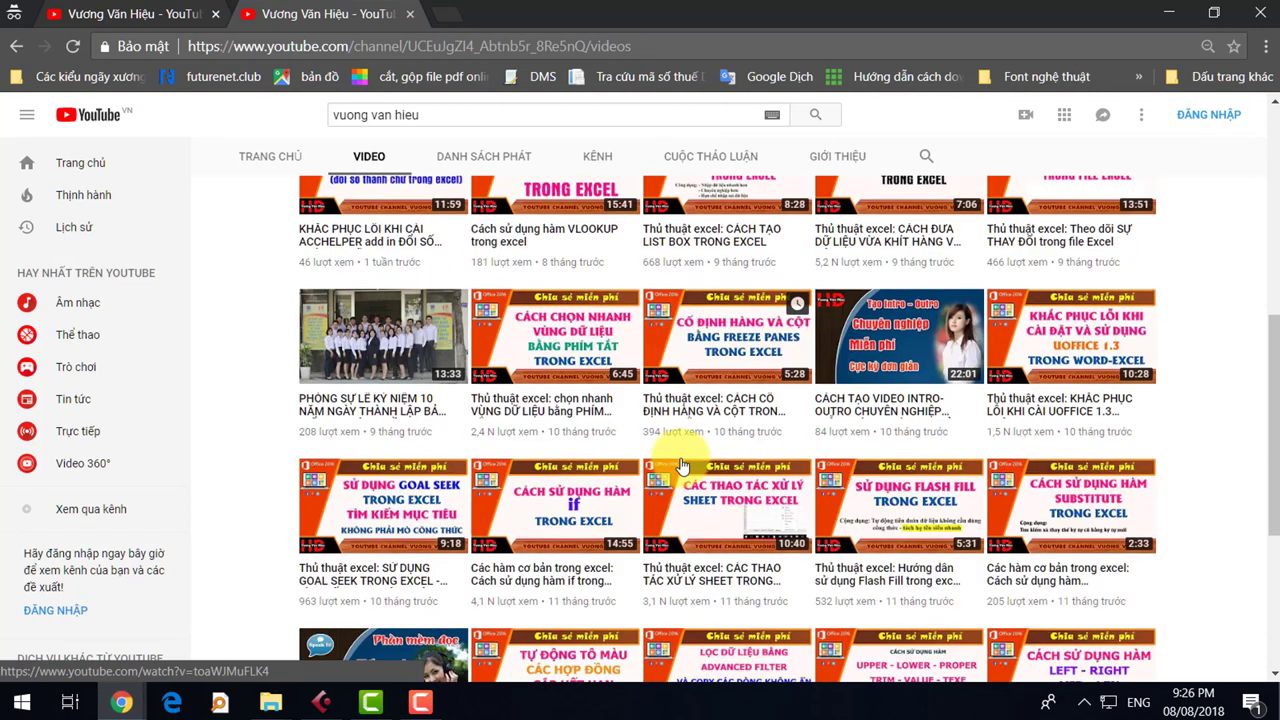
scroll(712, 468, down, 1)
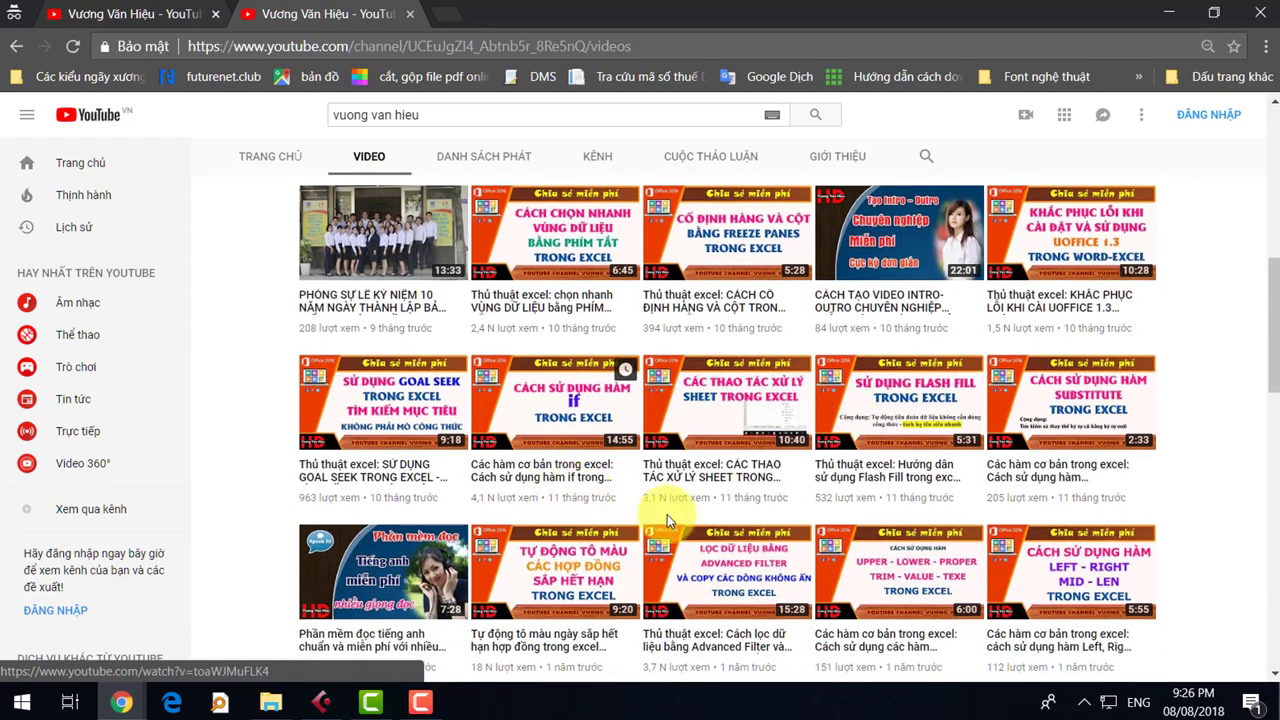
scroll(700, 510, down, 1)
scroll(820, 519, down, 3)
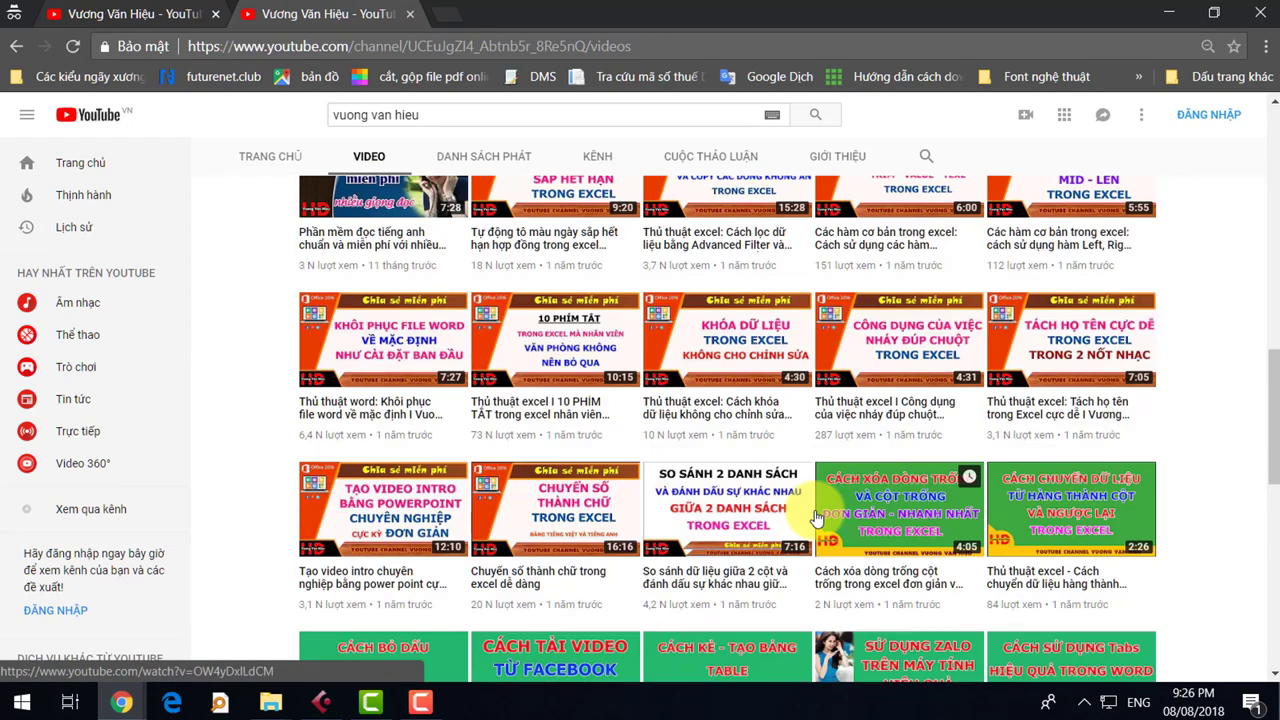
scroll(817, 517, down, 1)
scroll(817, 517, down, 1)
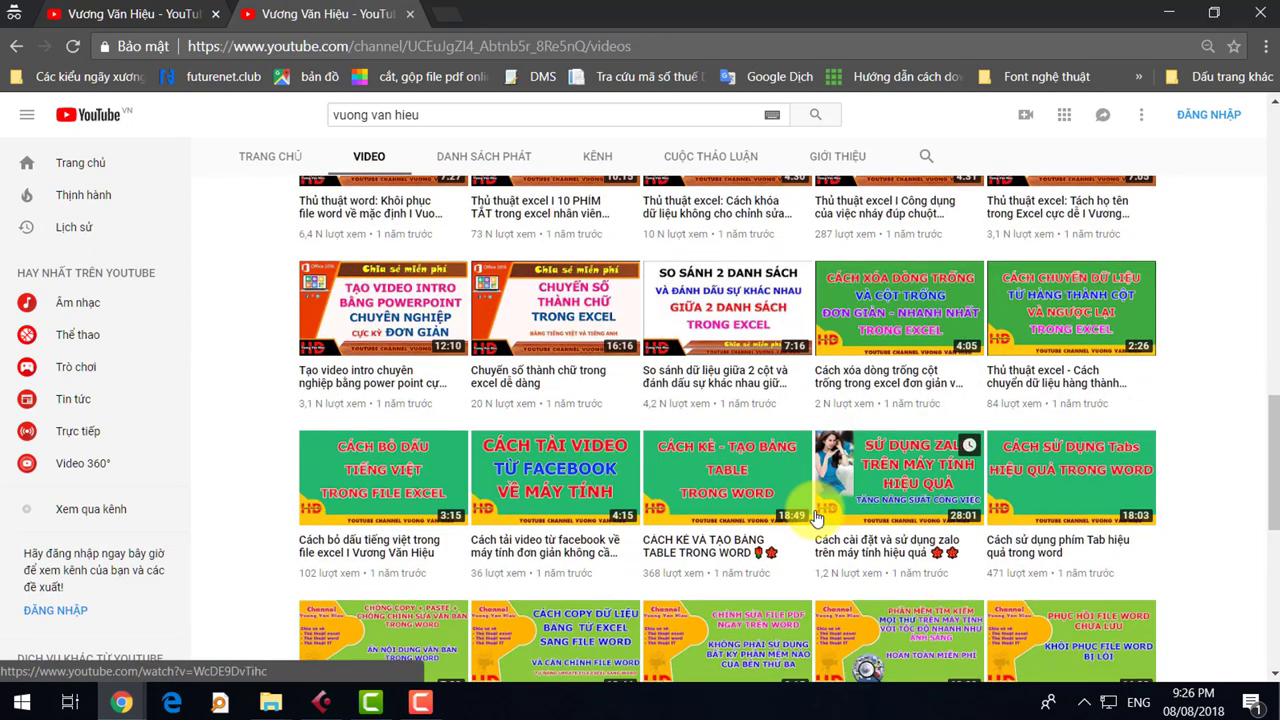
scroll(817, 517, up, 1)
scroll(820, 514, up, 3)
scroll(614, 457, up, 3)
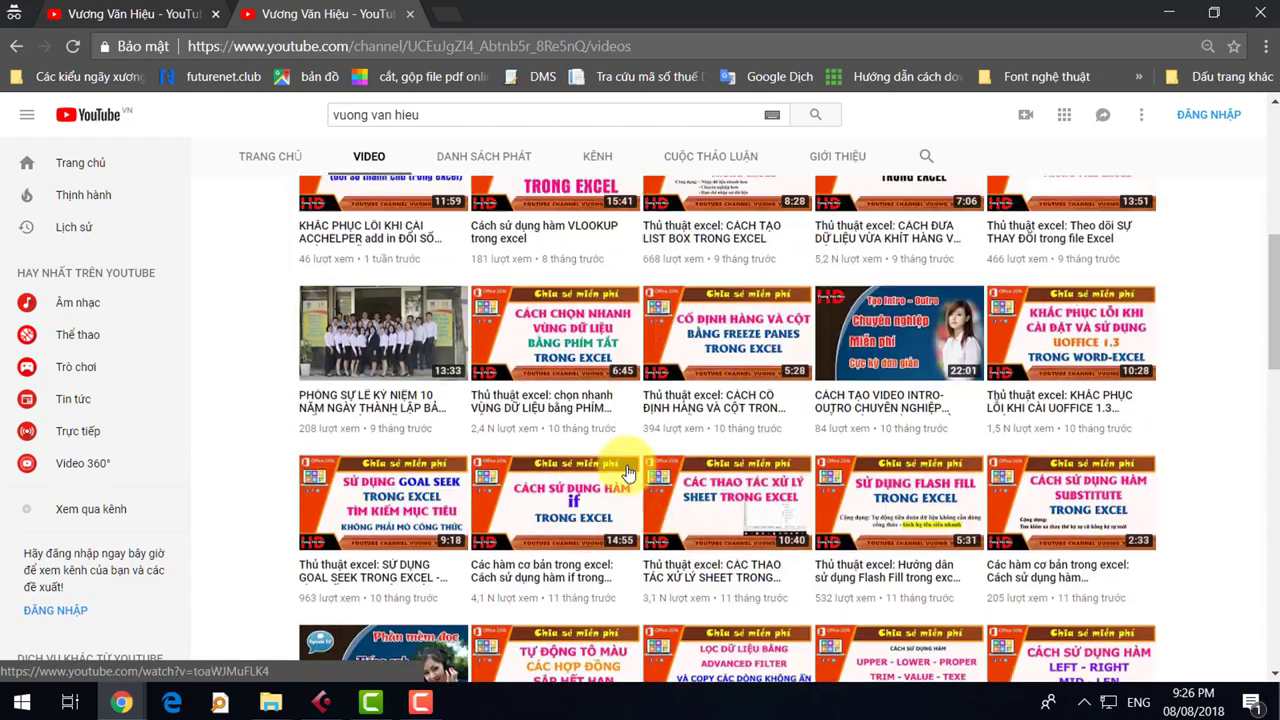
scroll(498, 427, up, 3)
scroll(498, 427, up, 1)
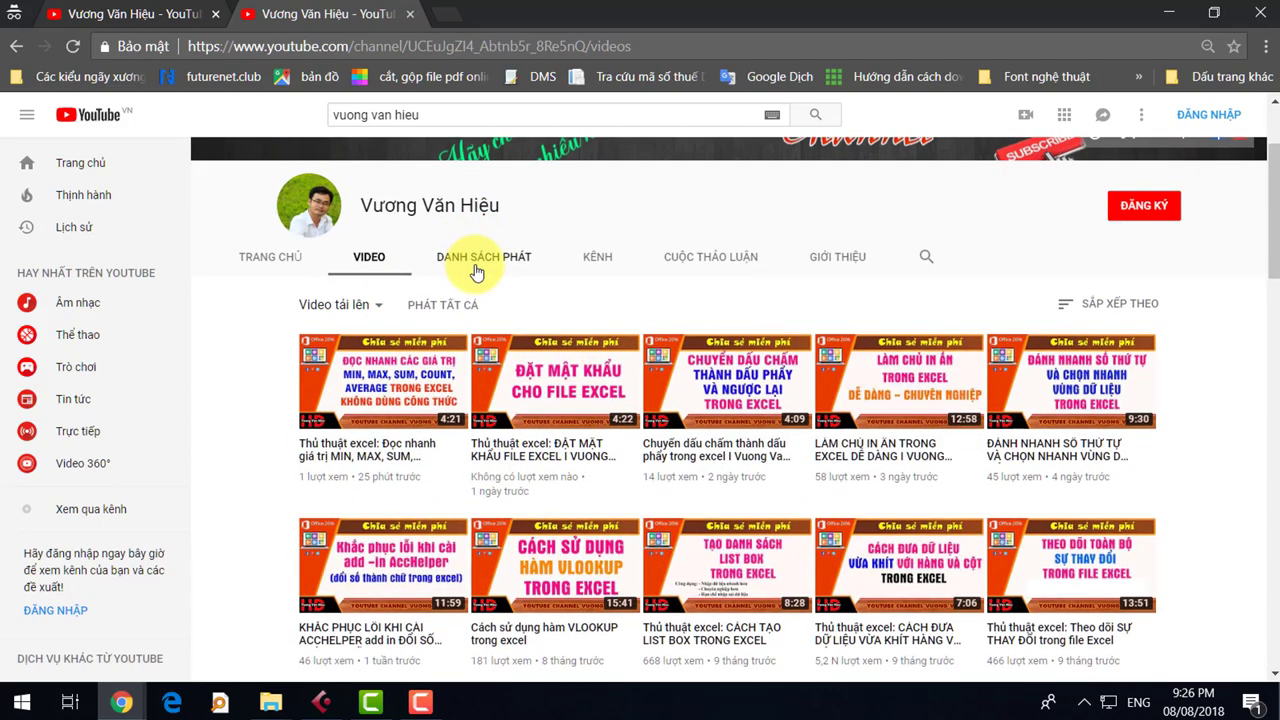
click(470, 238)
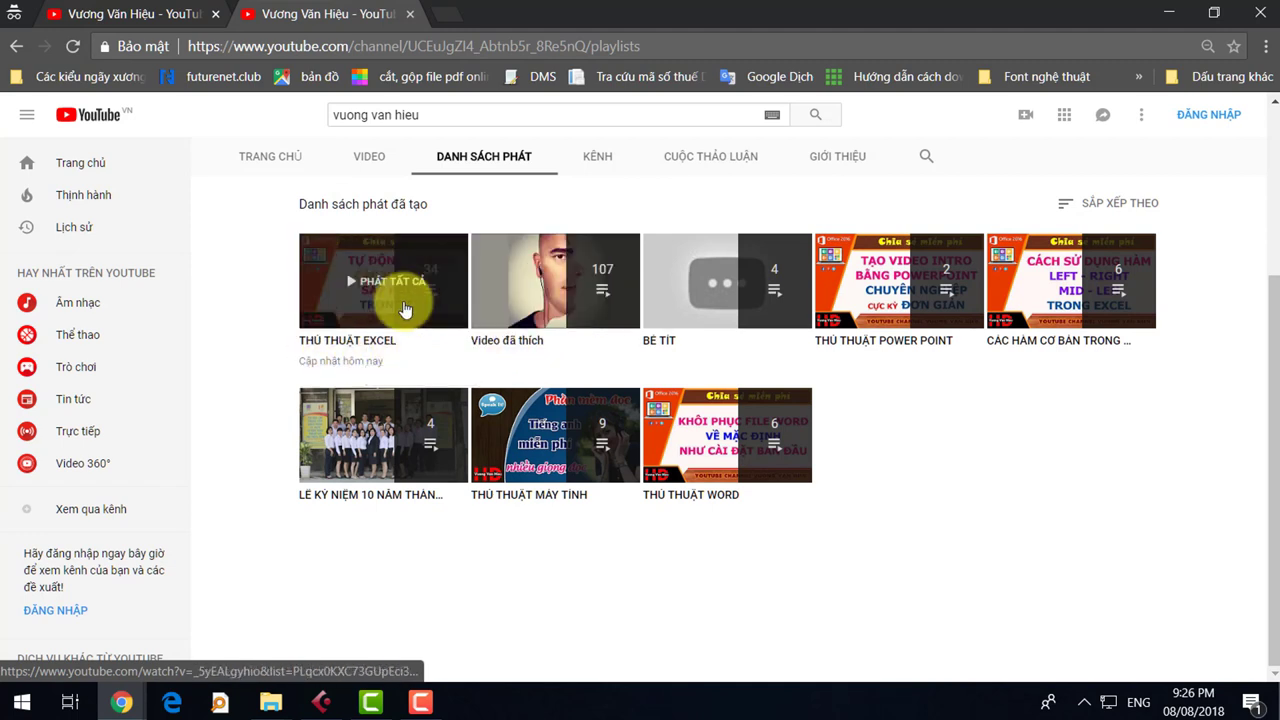
mouse_move(555, 435)
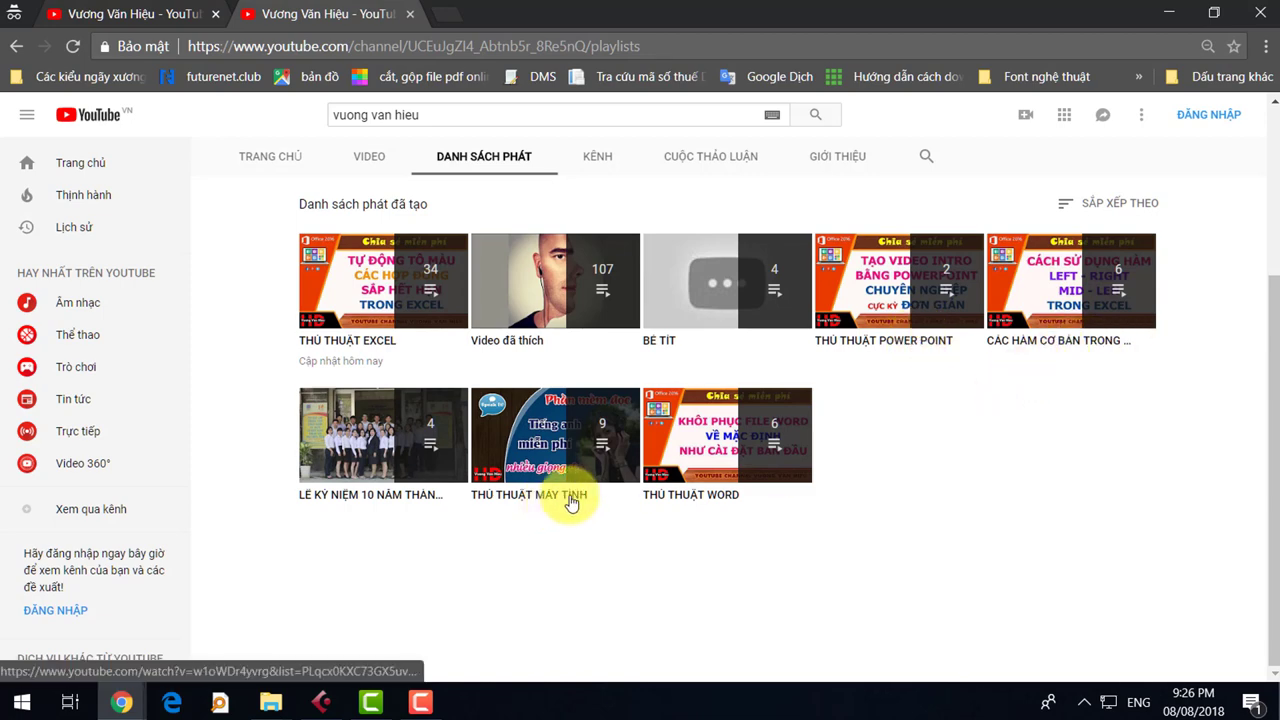
scroll(815, 488, up, 2)
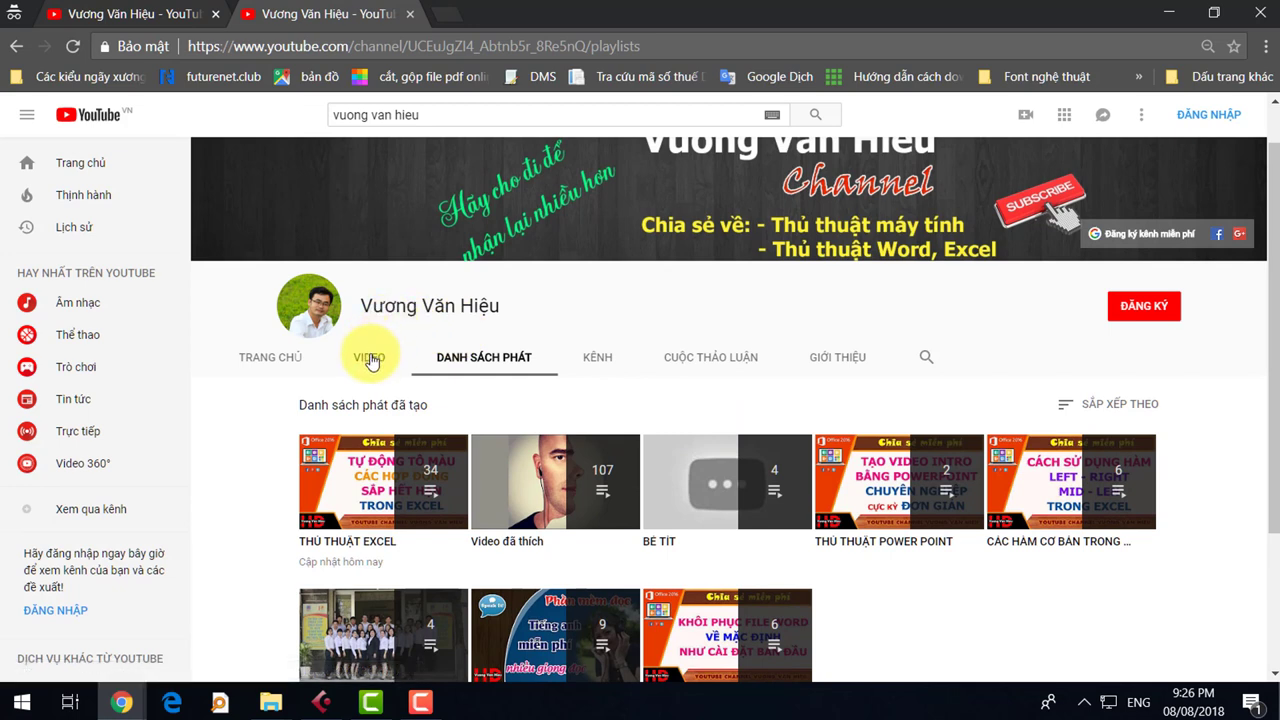
- Return to the channel's home page, pause the featured video at 0:05, and bring up the other browser window
click(281, 365)
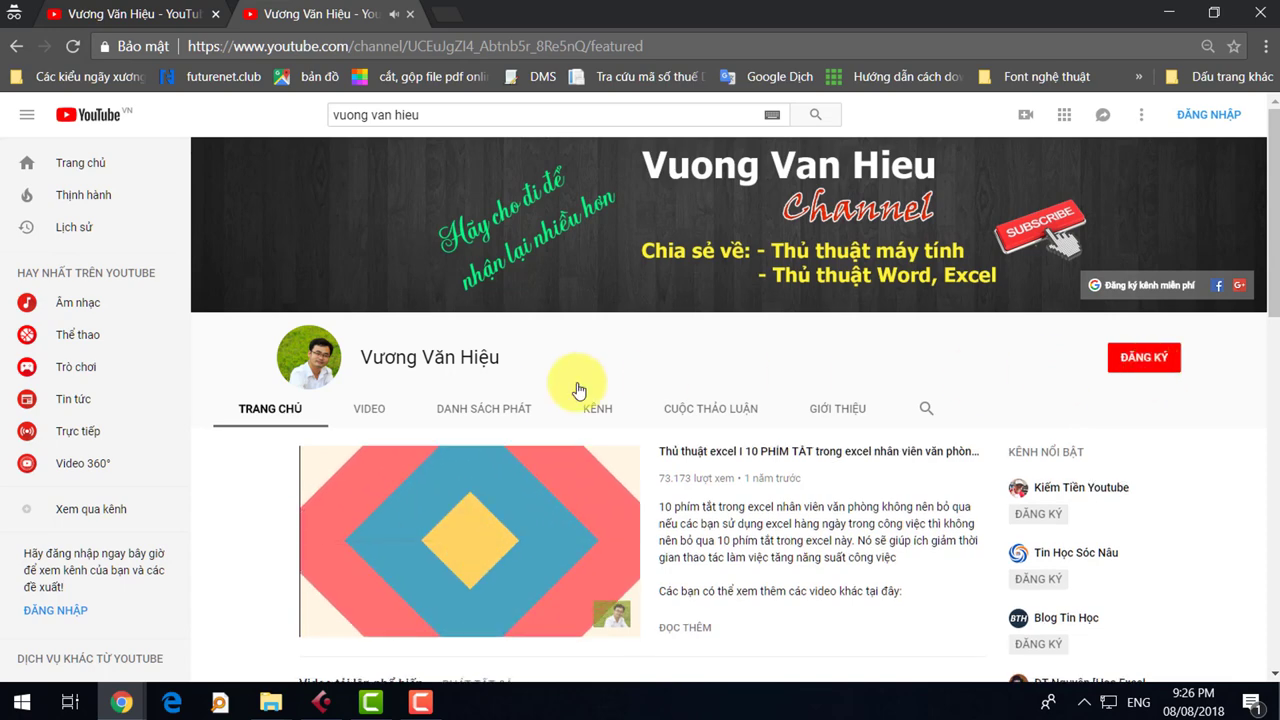
scroll(328, 524, down, 2)
click(327, 422)
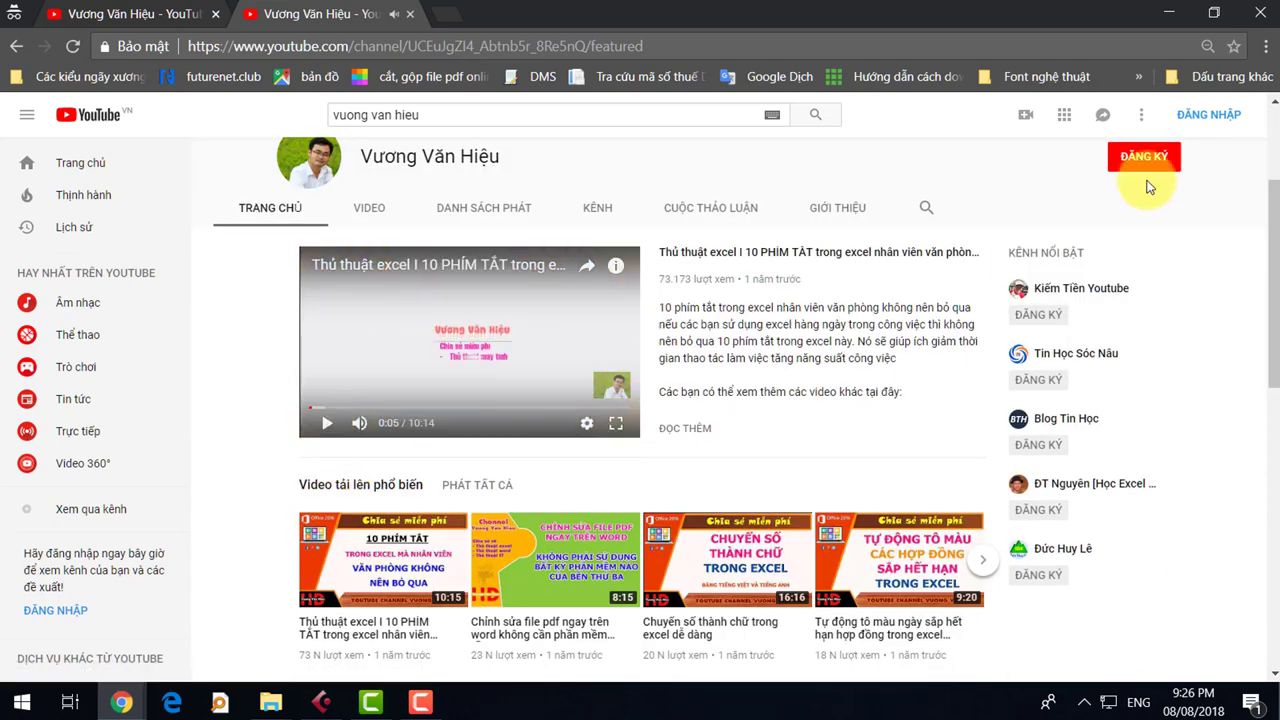
scroll(1160, 190, up, 1)
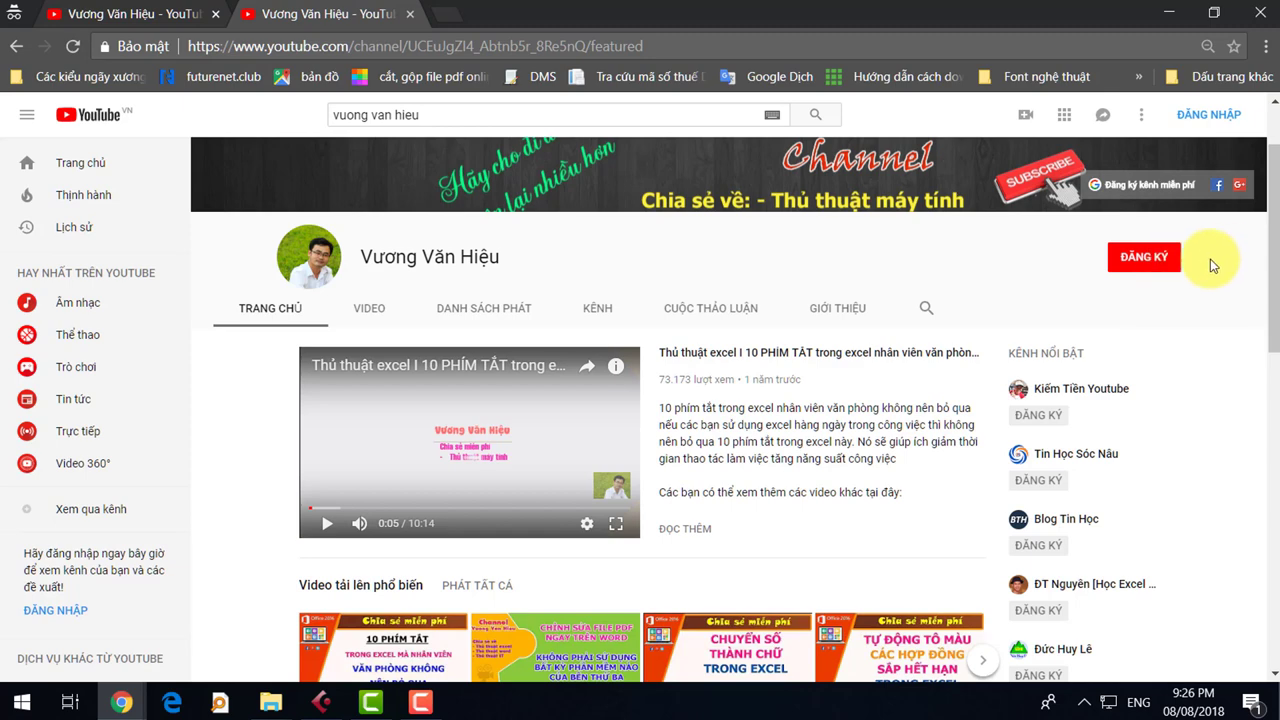
mouse_move(121, 702)
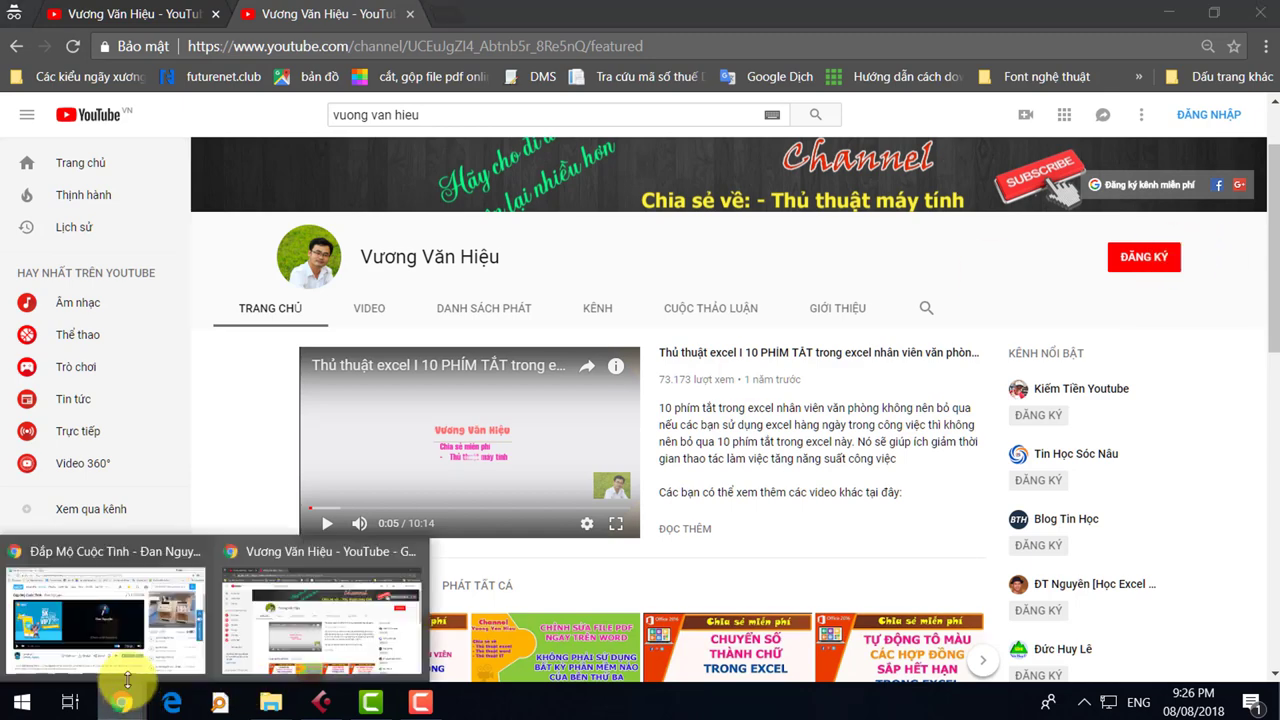
click(107, 620)
- In a new tab of the other Chrome window, search Google for the author's name and open their YouTube channel
click(252, 45)
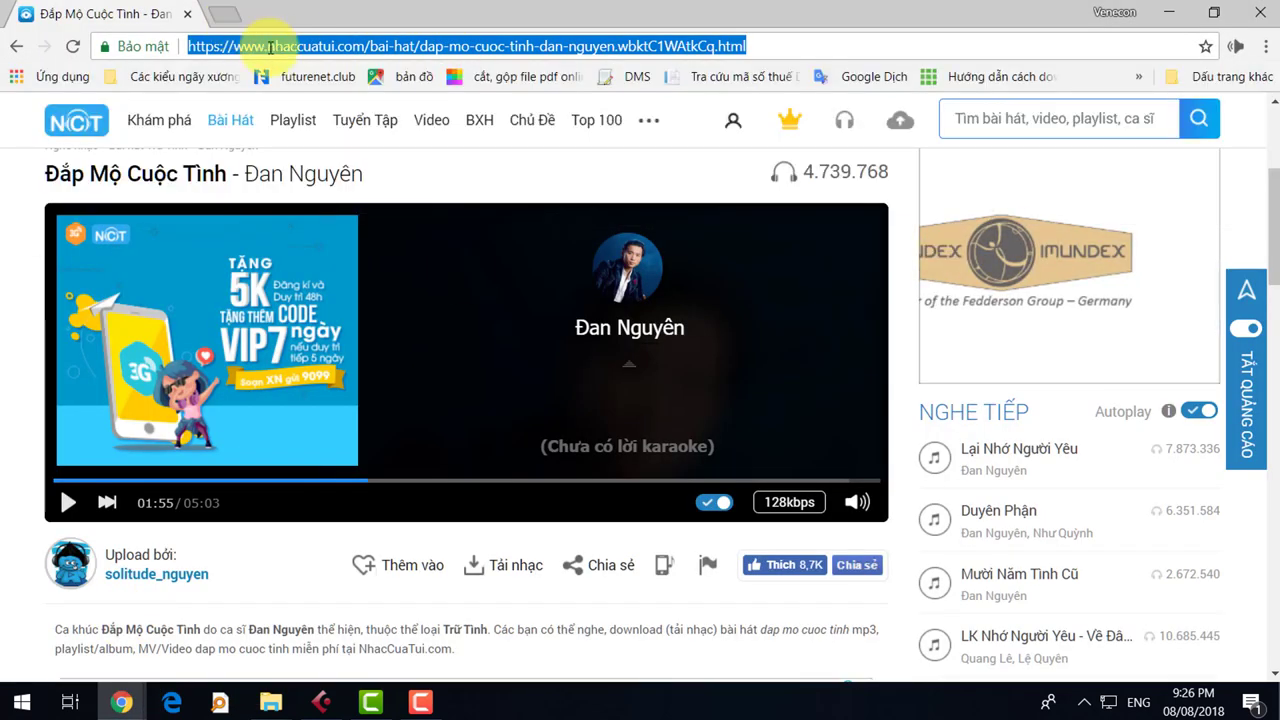
click(214, 12)
text(v)
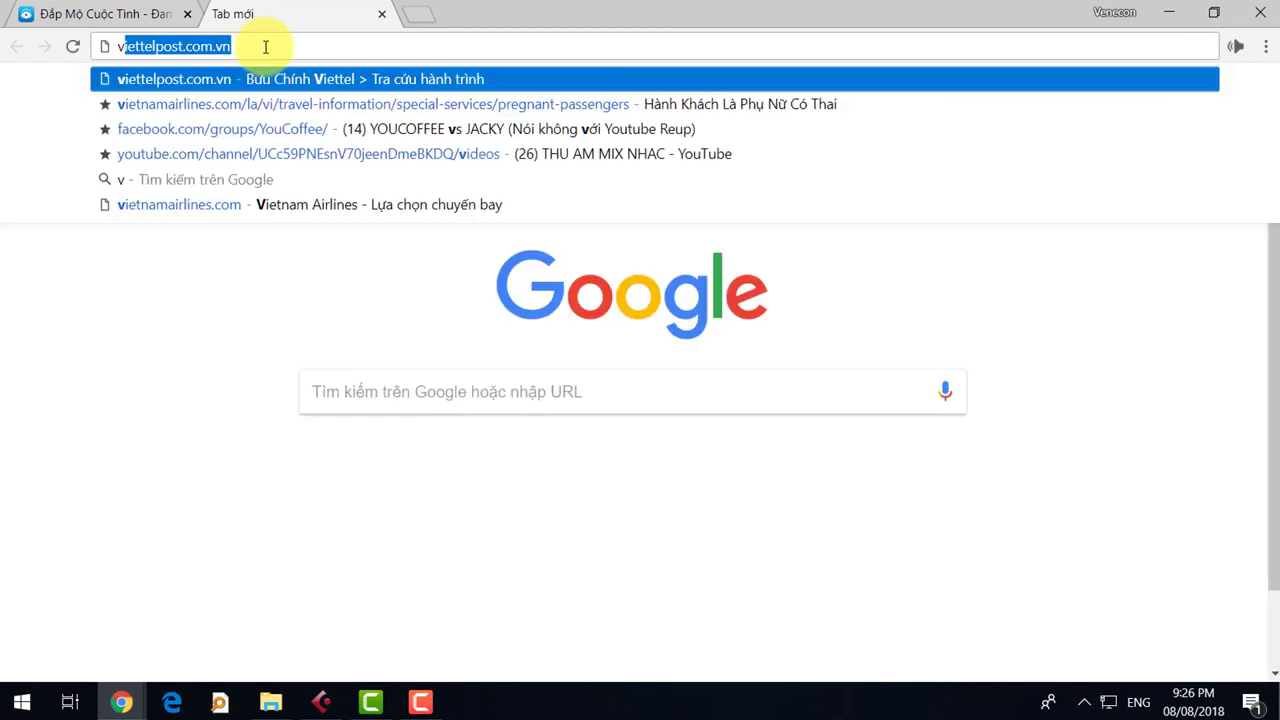
text(uong van hieu)
key(Return)
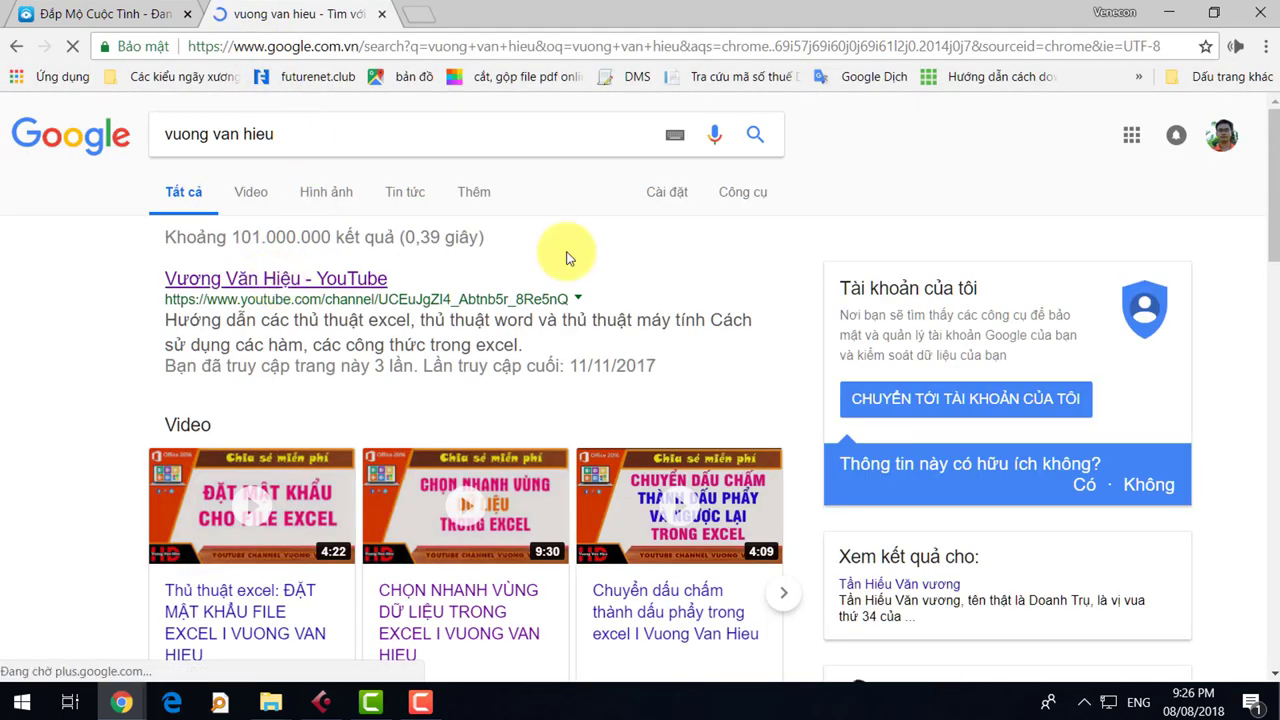
click(710, 46)
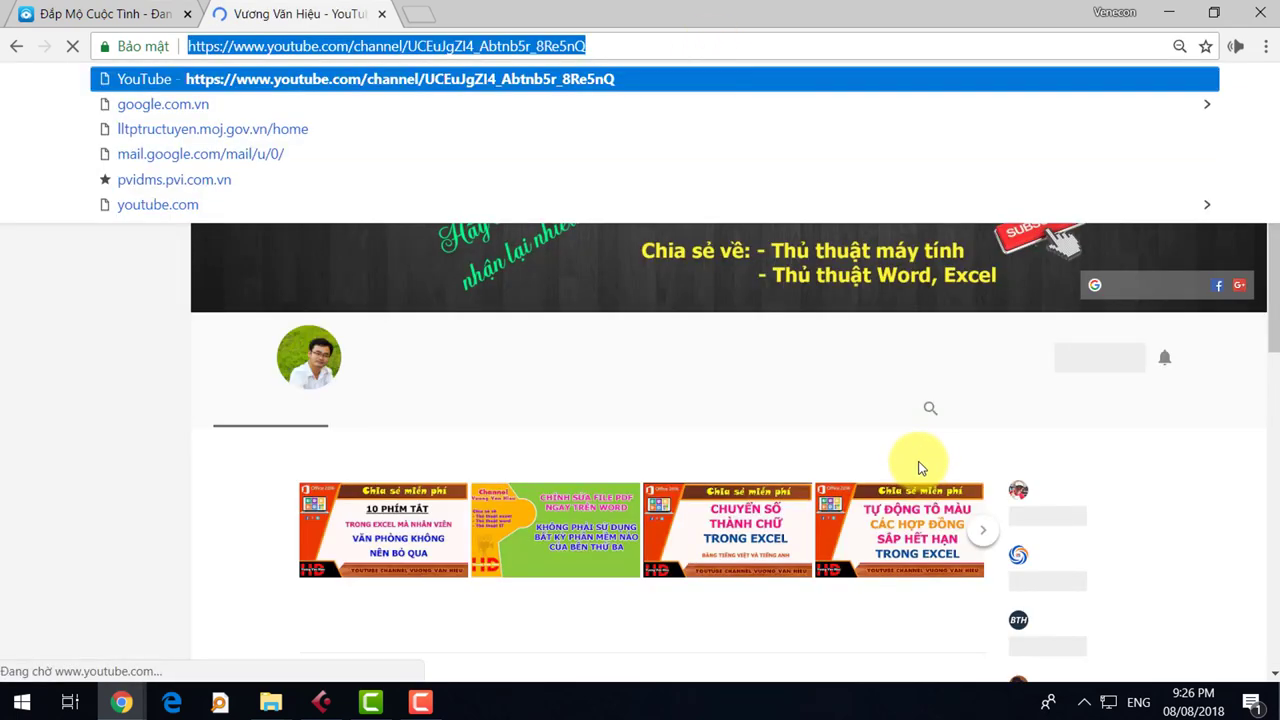
click(912, 423)
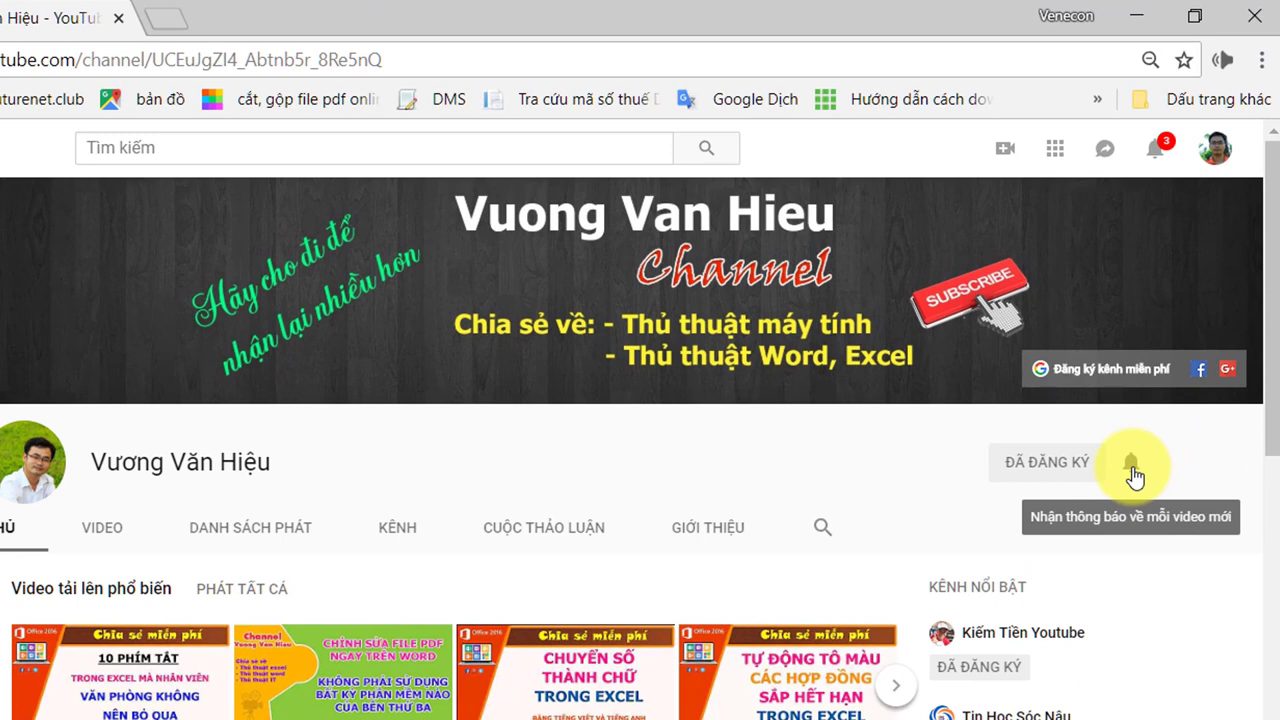
- Enable the bell next to ĐÃ ĐĂNG KÝ so every new upload triggers a notification
click(1131, 468)
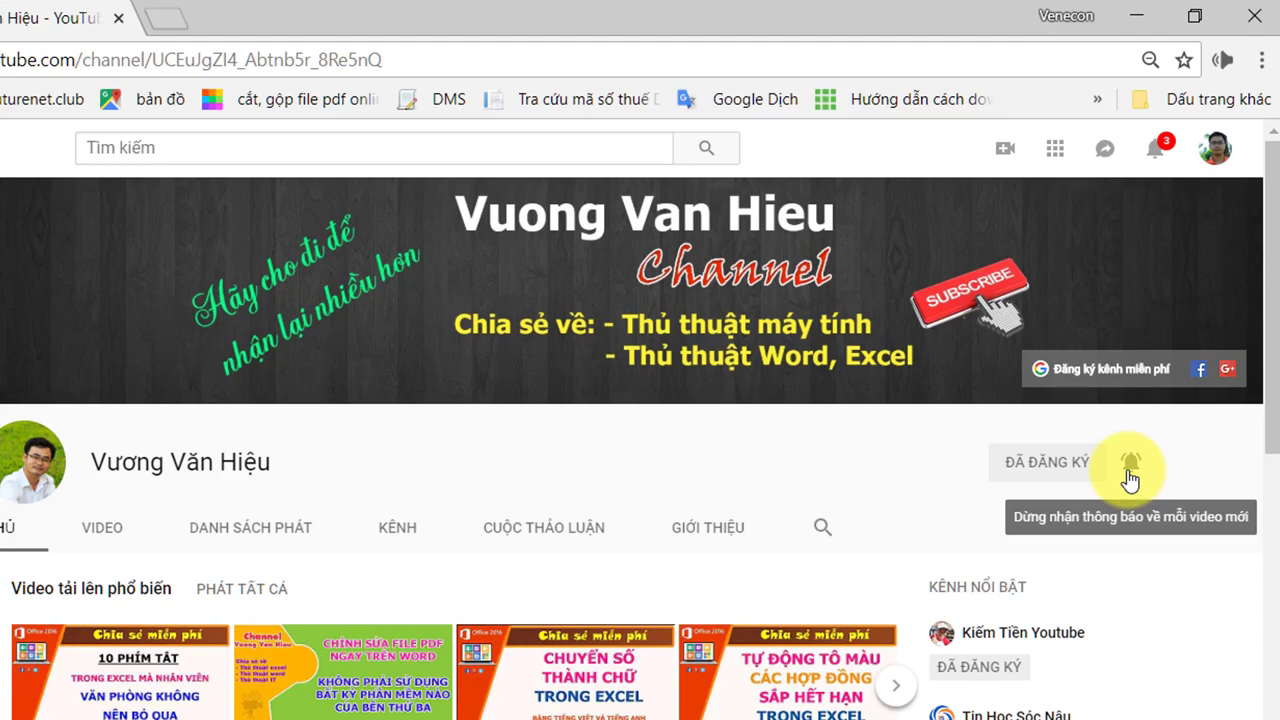
scroll(632, 540, down, 1)
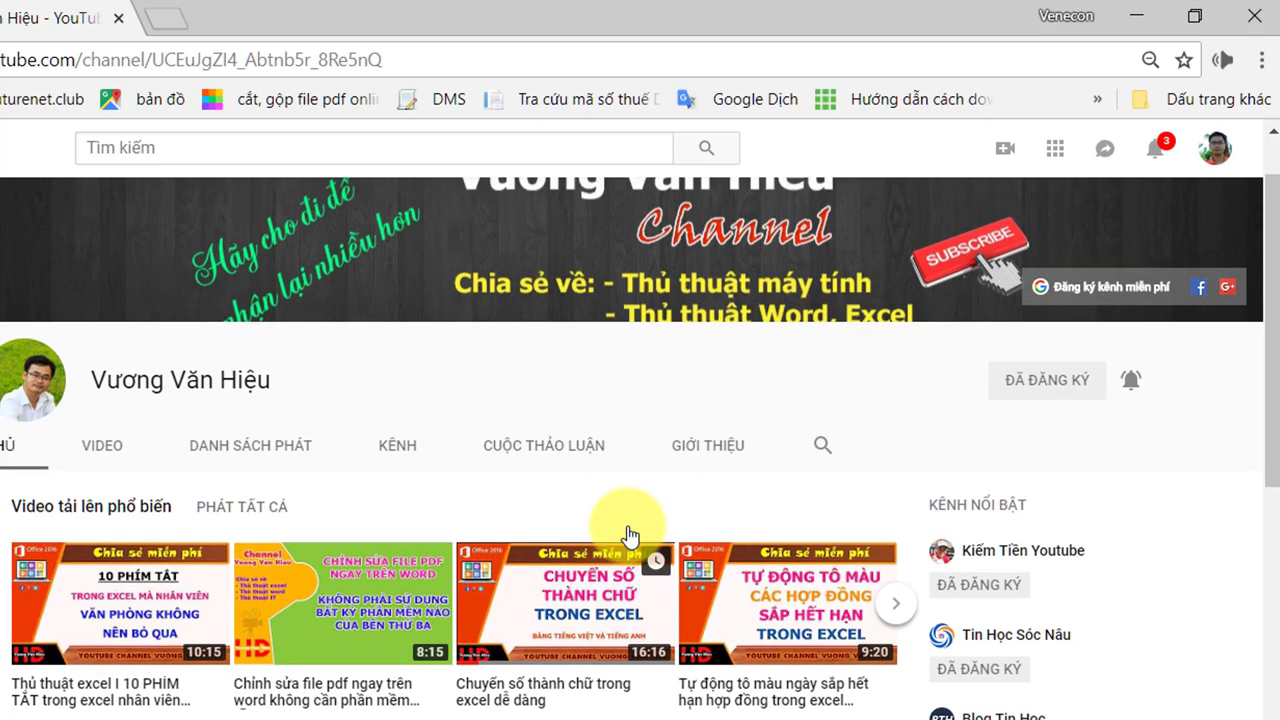
scroll(629, 535, up, 1)
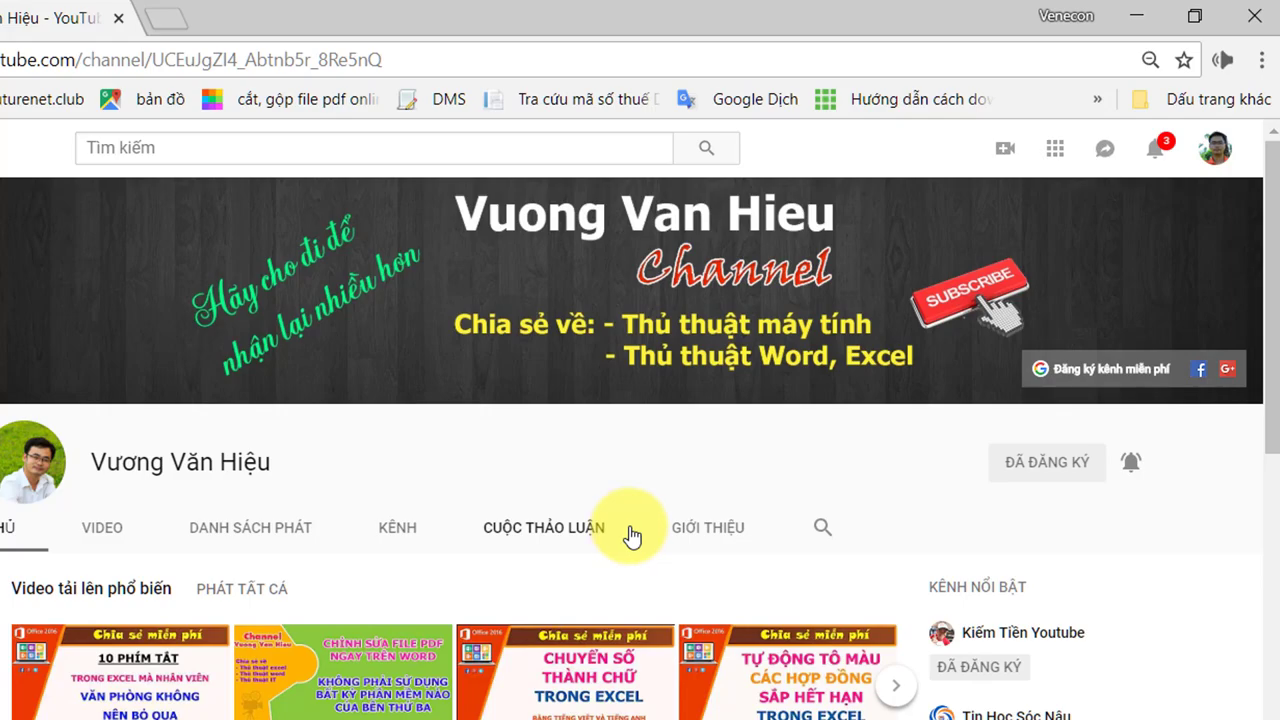